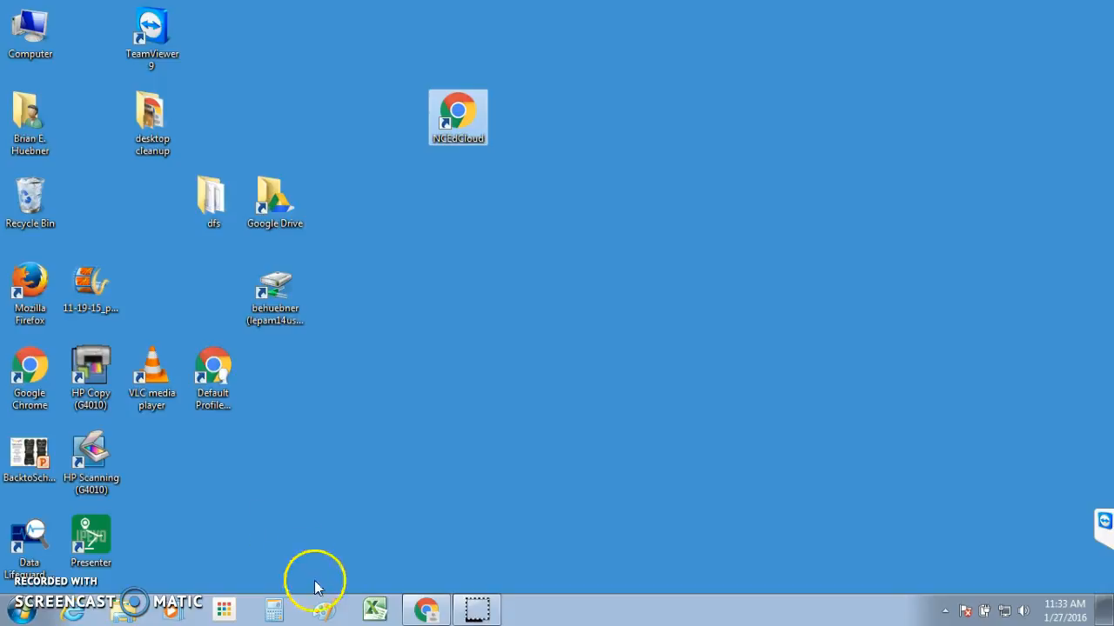
Open a blank workbook in Excel and enlarge the worksheet zoom to about 172%
left_click(375, 612)
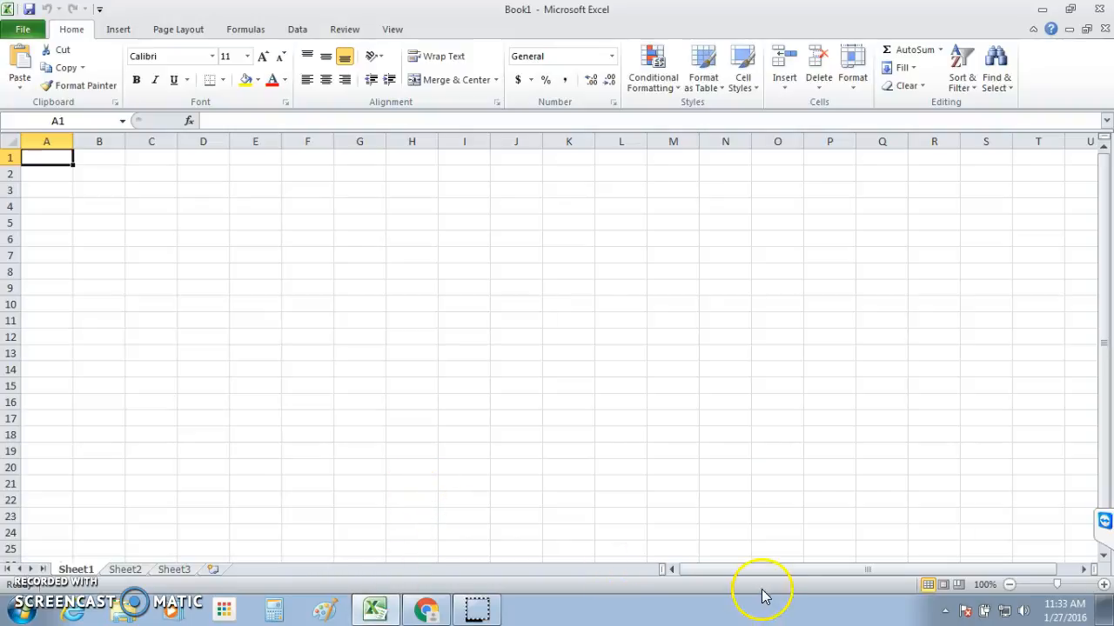
left_click(1059, 586)
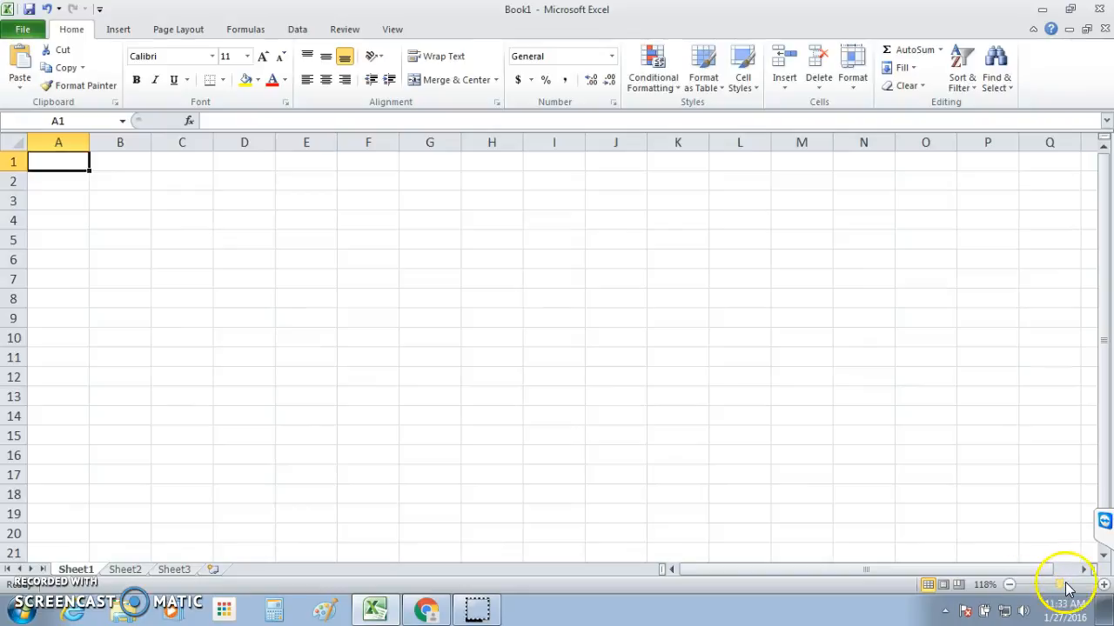
left_click(1062, 586)
left_click(1063, 587)
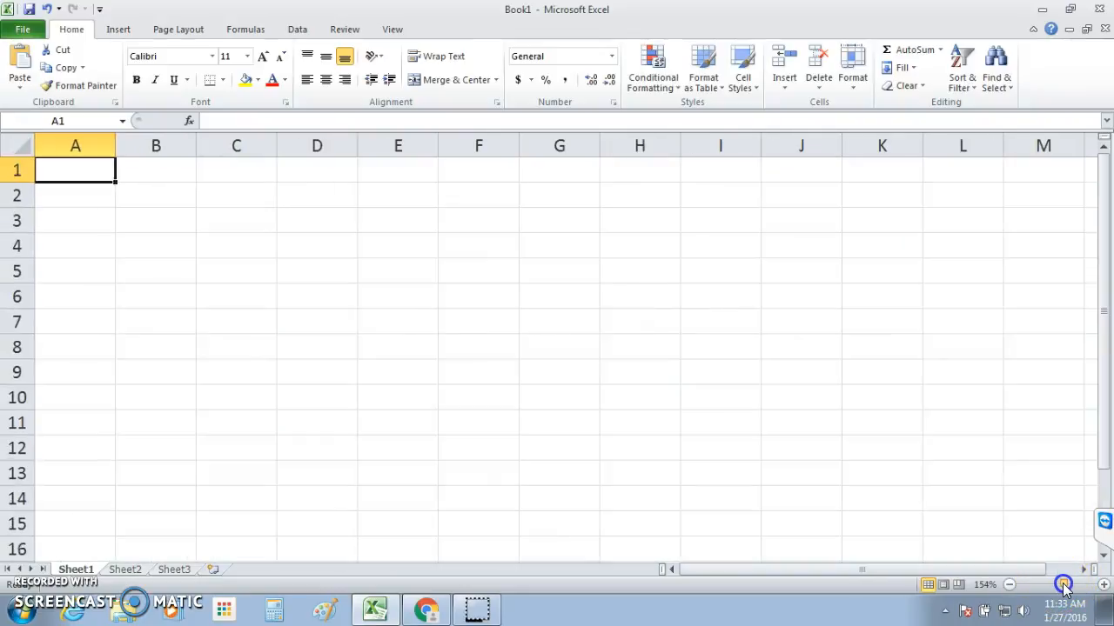
left_click(1065, 586)
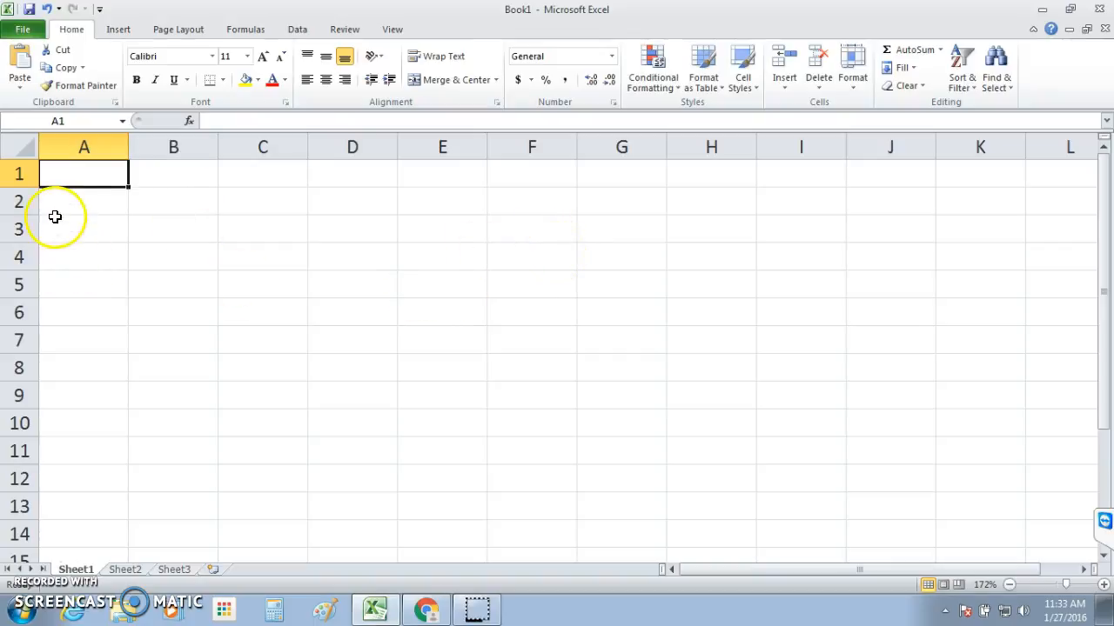
left_click(162, 173)
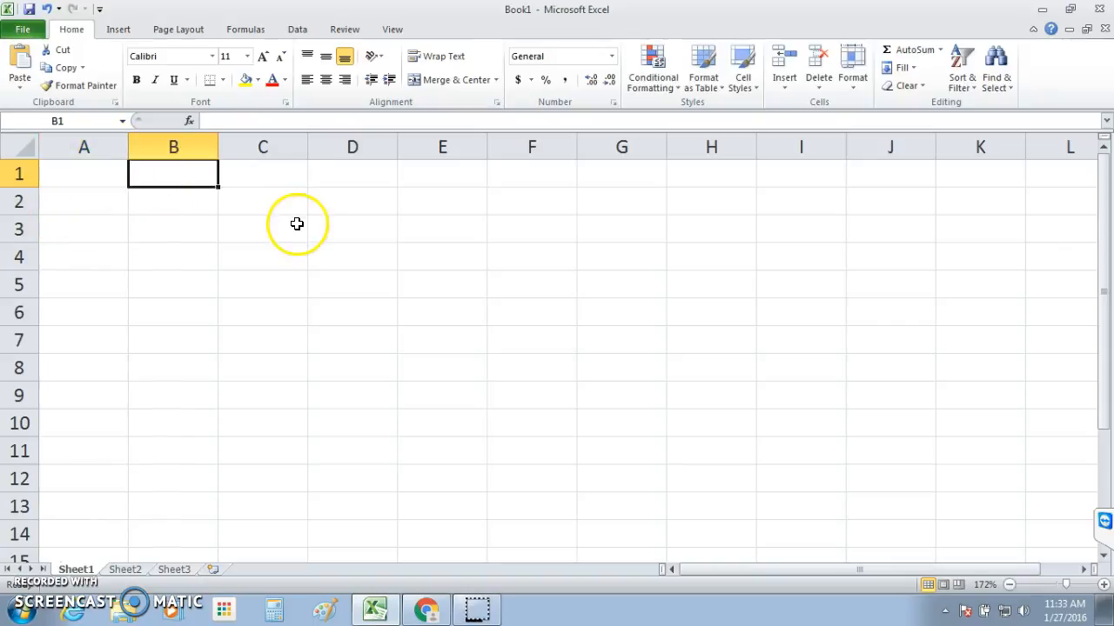
left_click(261, 201)
left_click(196, 226)
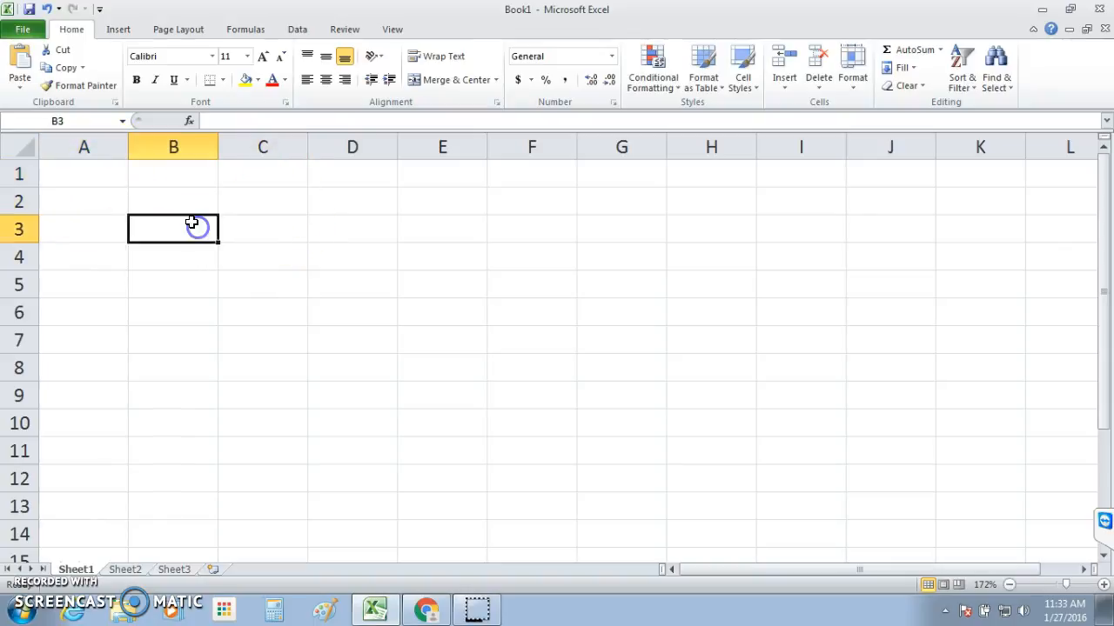
left_click(239, 262)
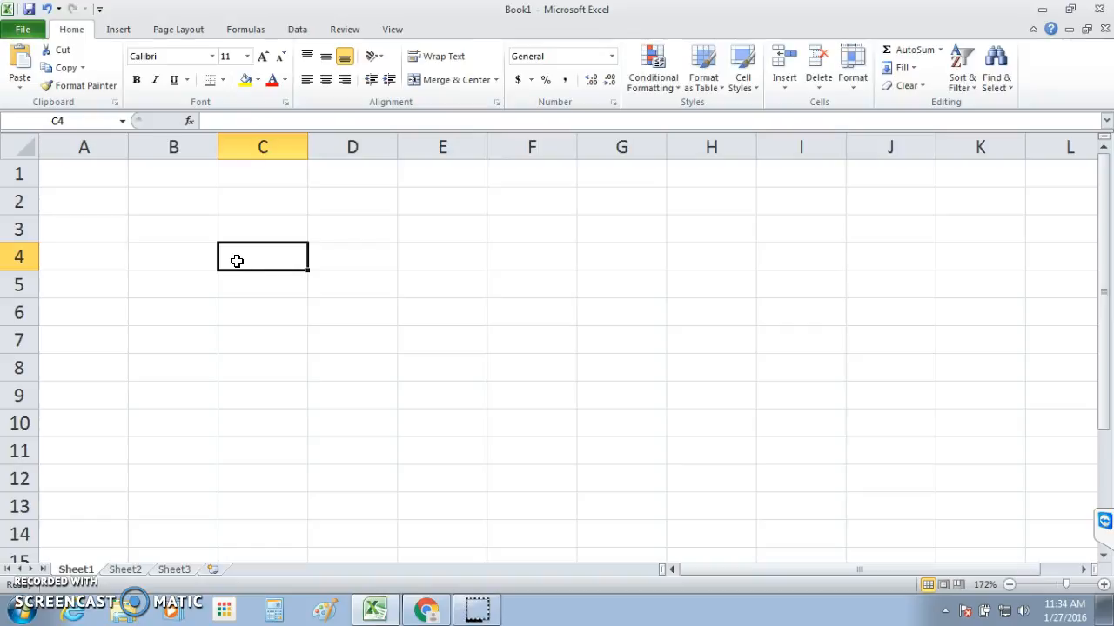
Enter the title "NBA Finals" in cell A1
left_click(96, 176)
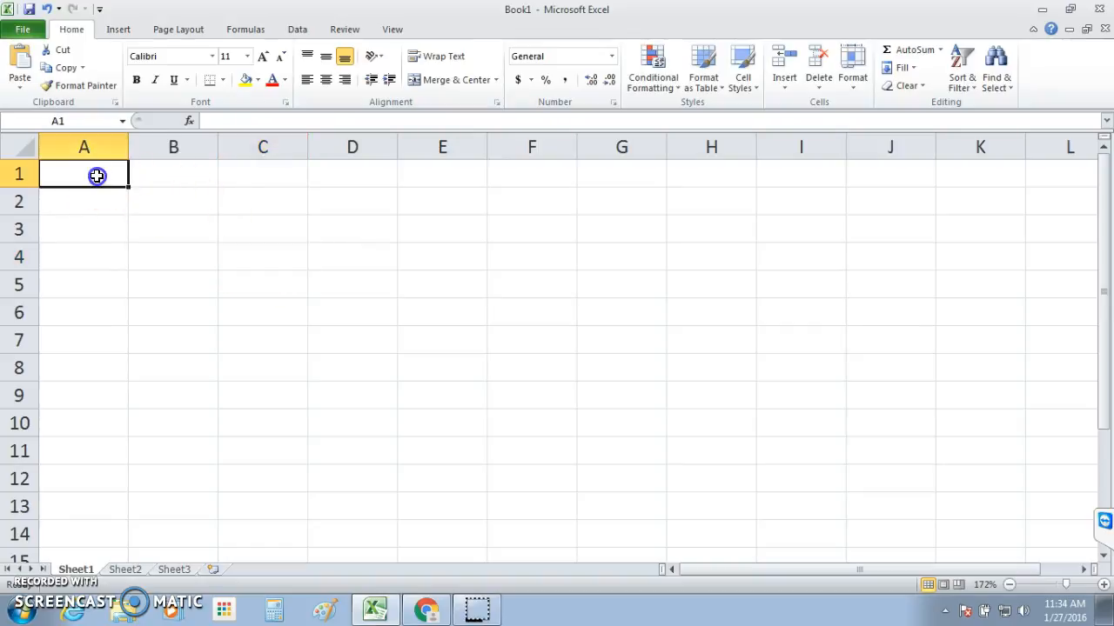
type("N")
left_click(179, 274)
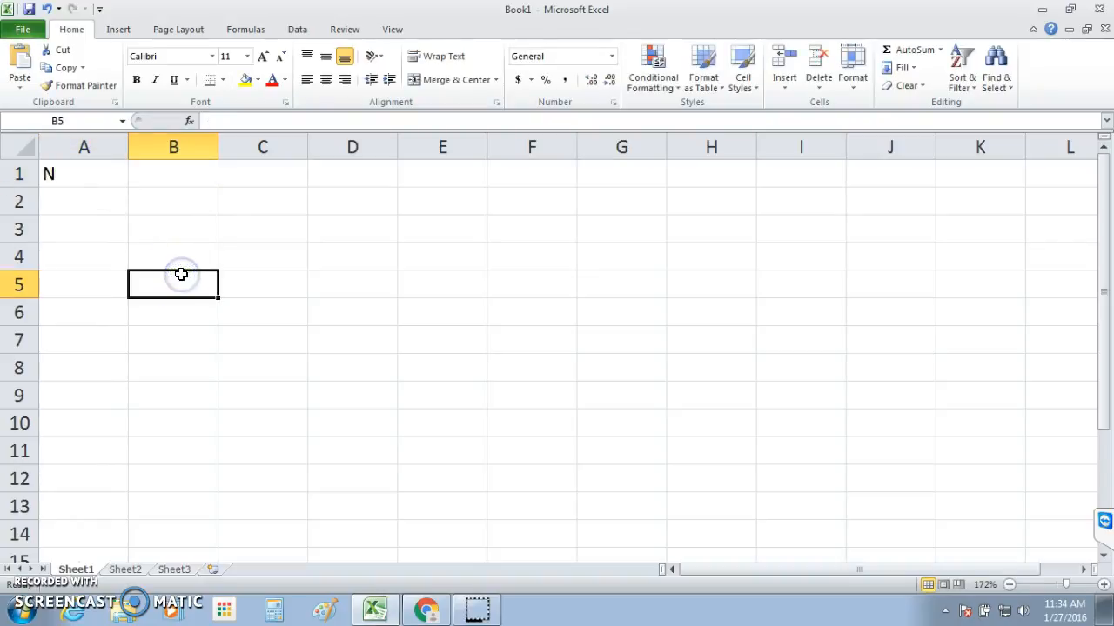
left_click(101, 174)
left_click(225, 126)
type("BA Finals")
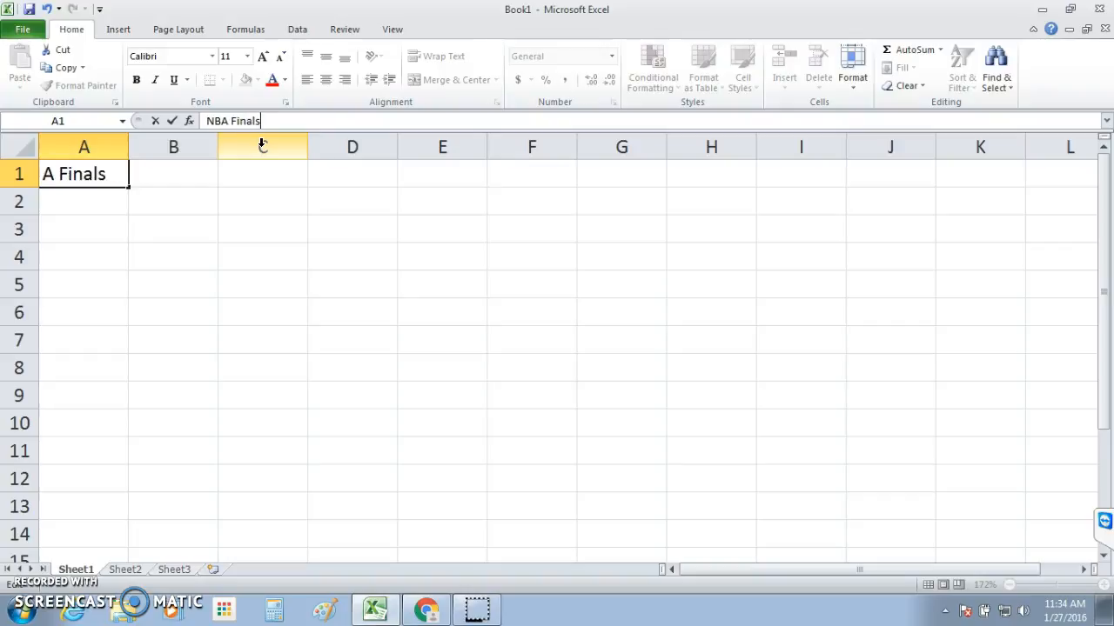
key("Return")
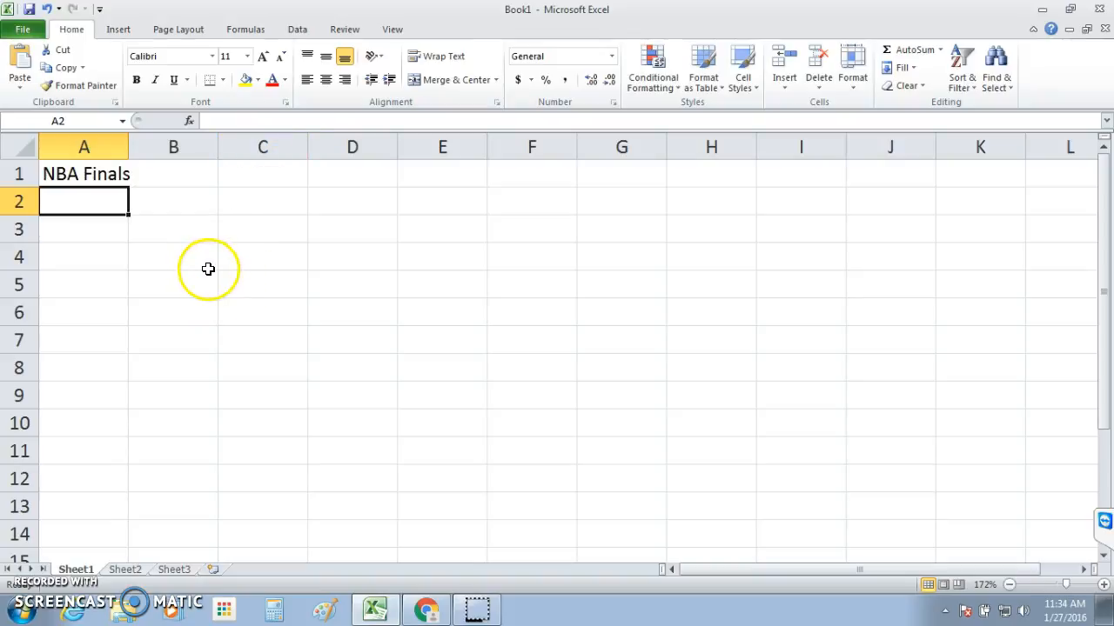
Enter the team name "Golden State Warriors" in cell A3
left_click(111, 229)
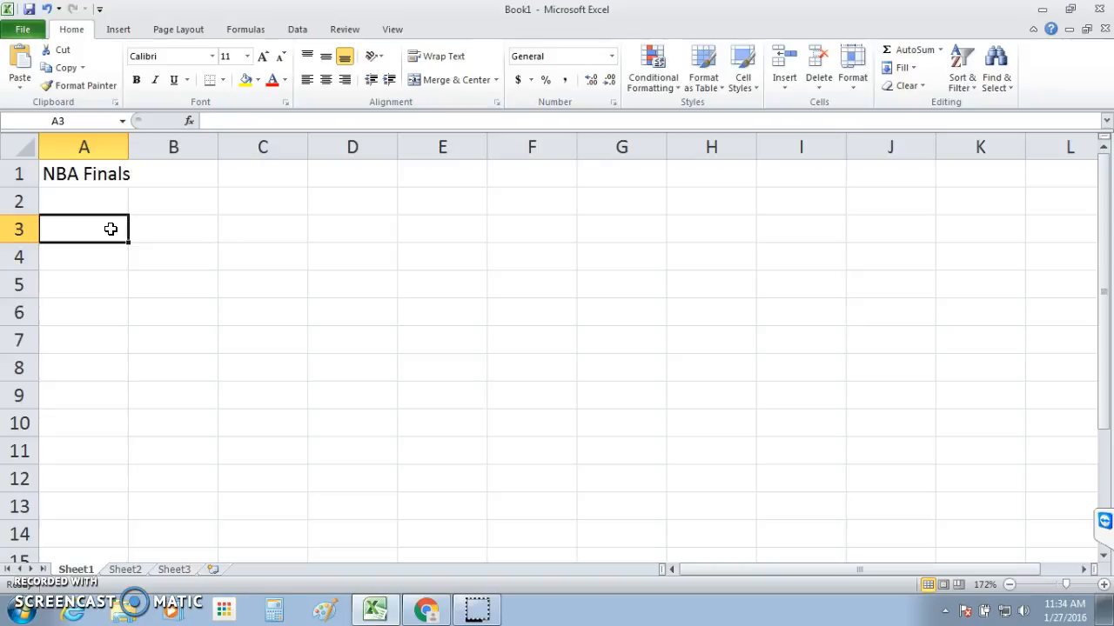
type("Gold")
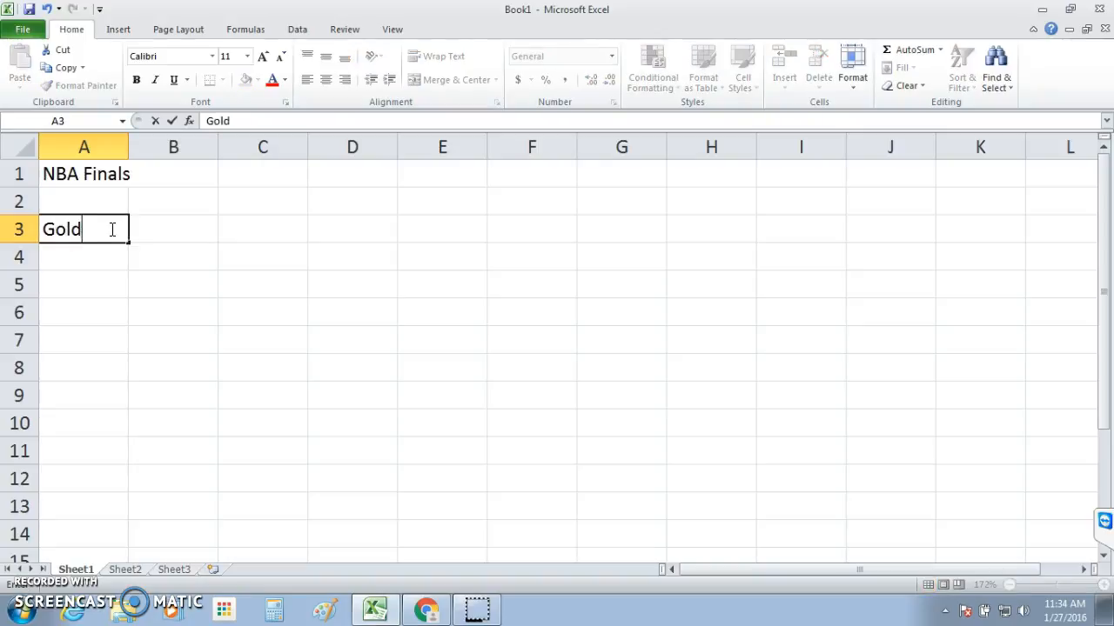
type("en State W")
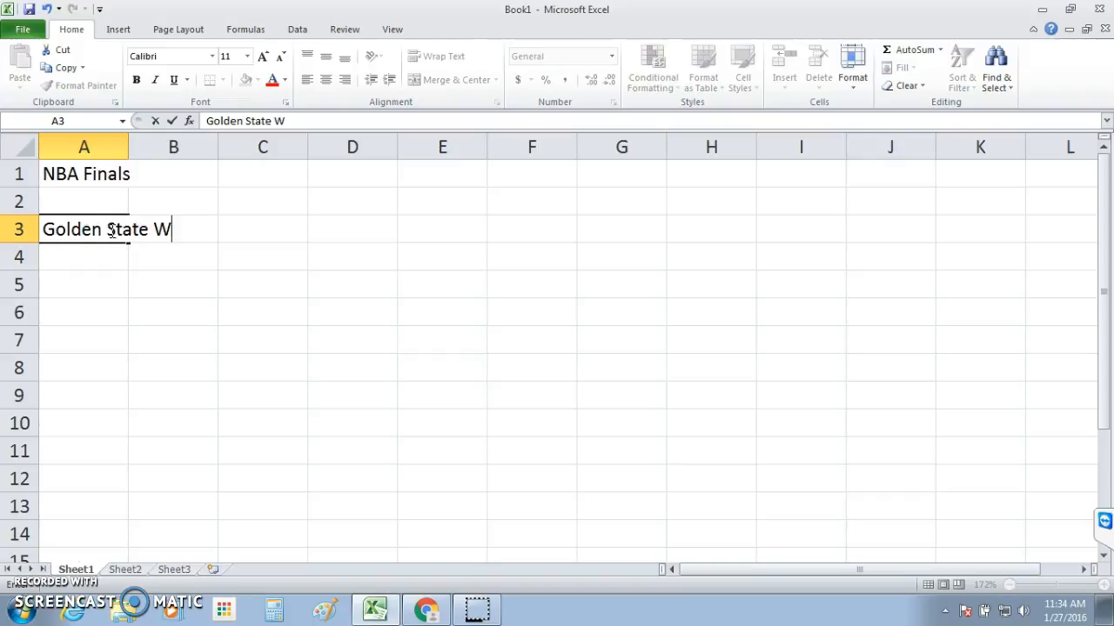
type("arriors")
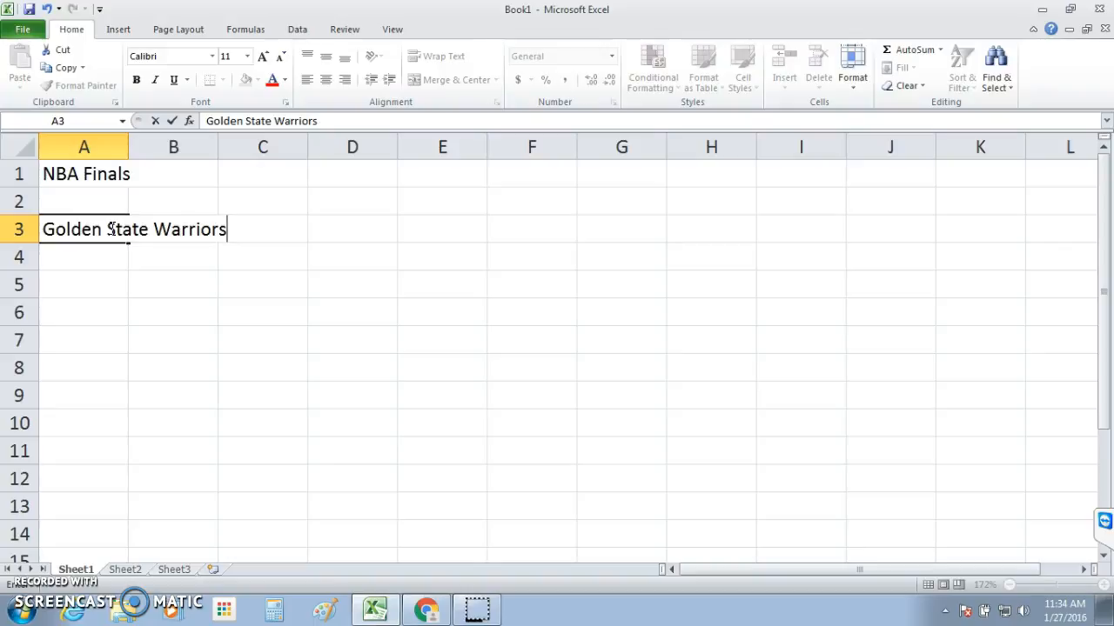
key("Return")
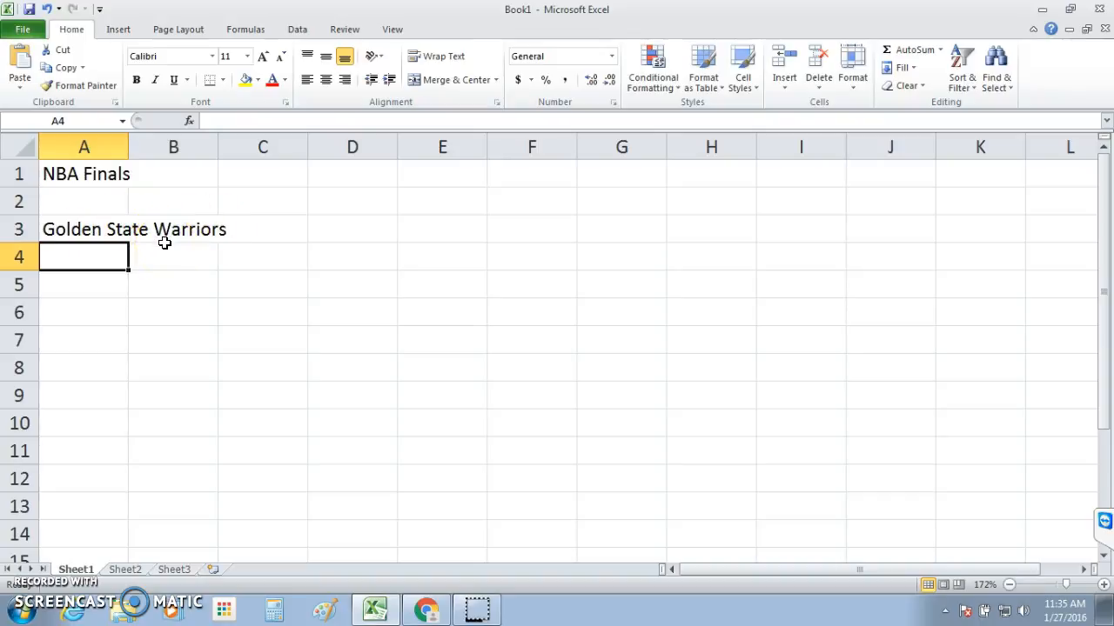
Autofit the width of column A to its longest entry
left_click(128, 148)
double_click(127, 147)
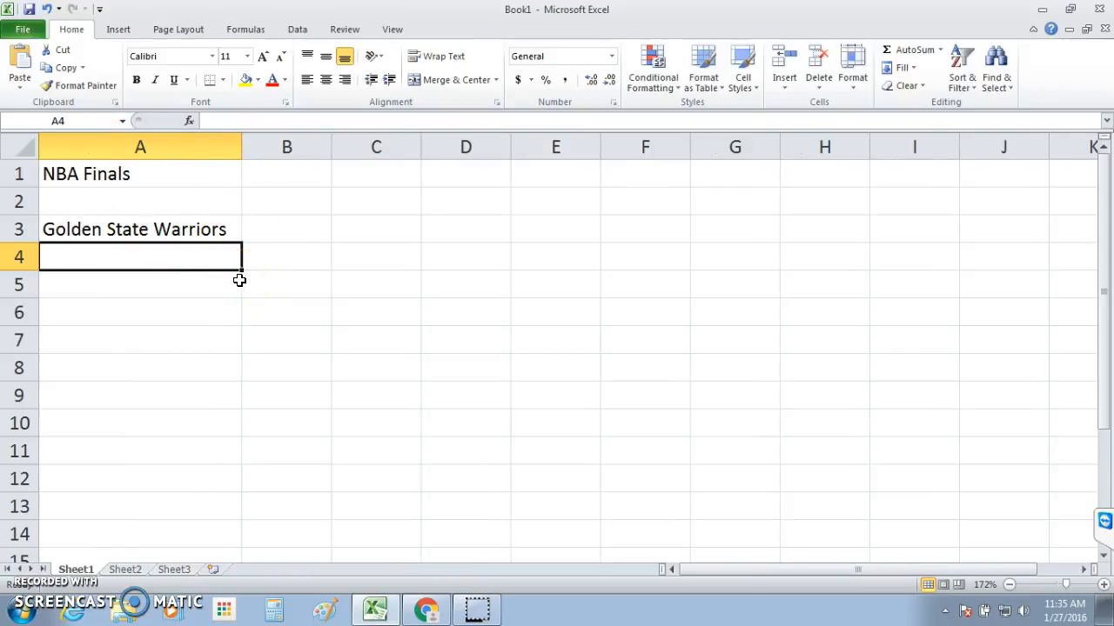
left_click(188, 252)
right_click(34, 570)
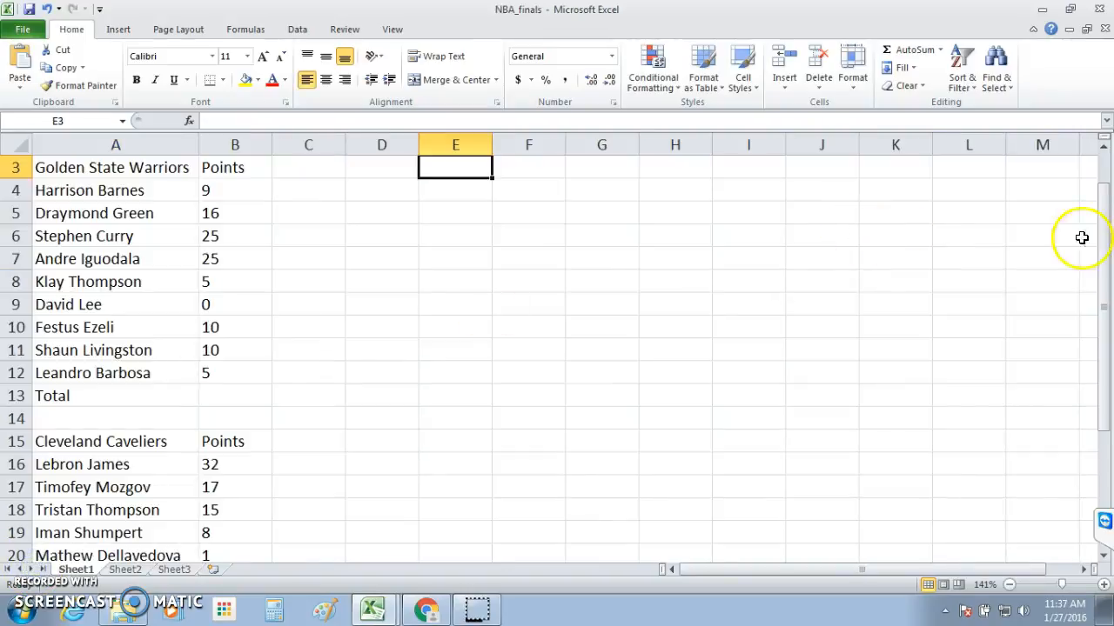
Make the "NBA Finals" title in A1 of the NBA_finals workbook bold and underlined
left_click_drag(1108, 228, 1105, 200)
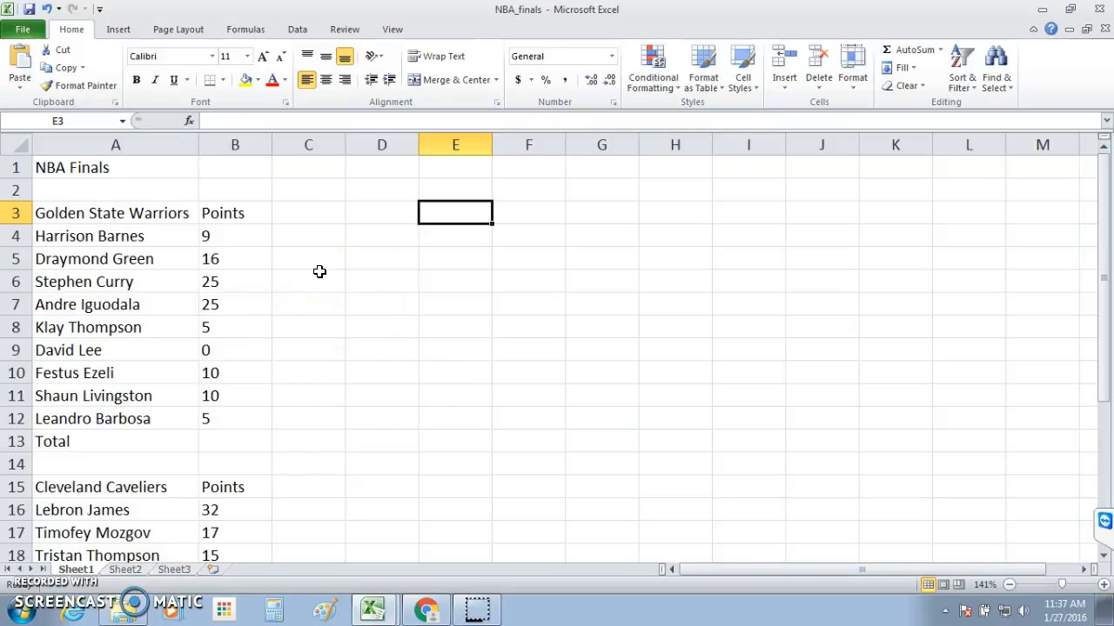
left_click(73, 170)
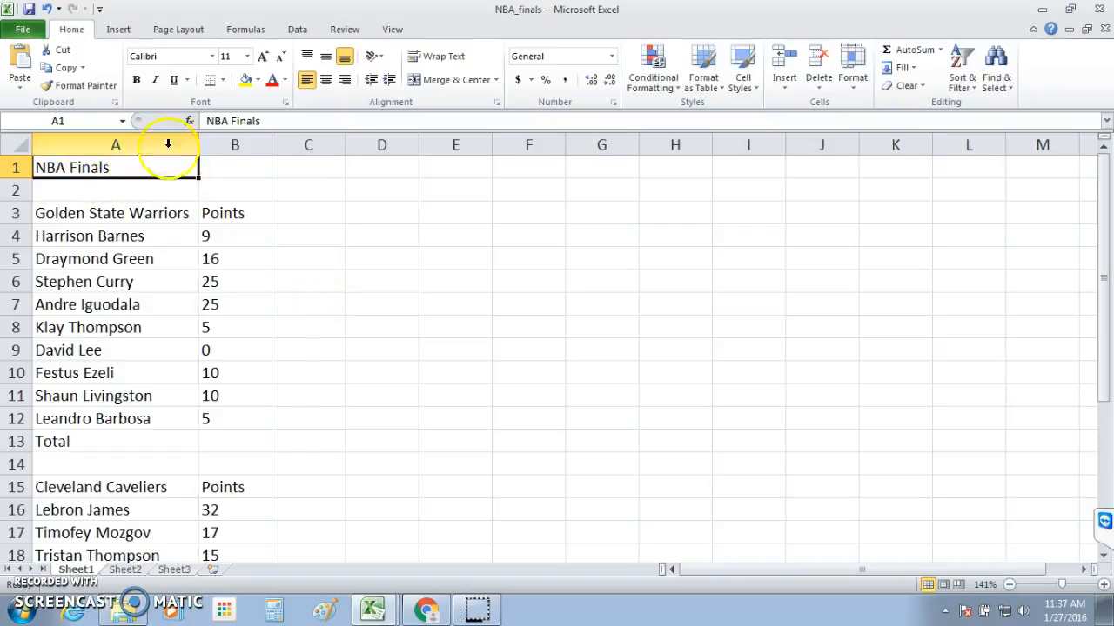
left_click(136, 81)
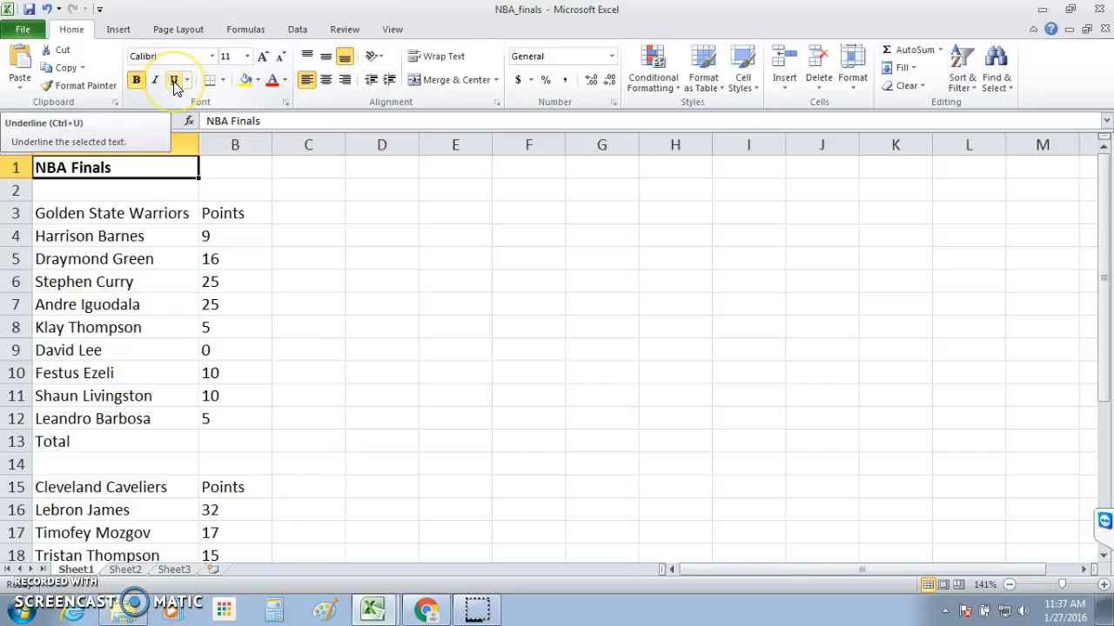
left_click(174, 81)
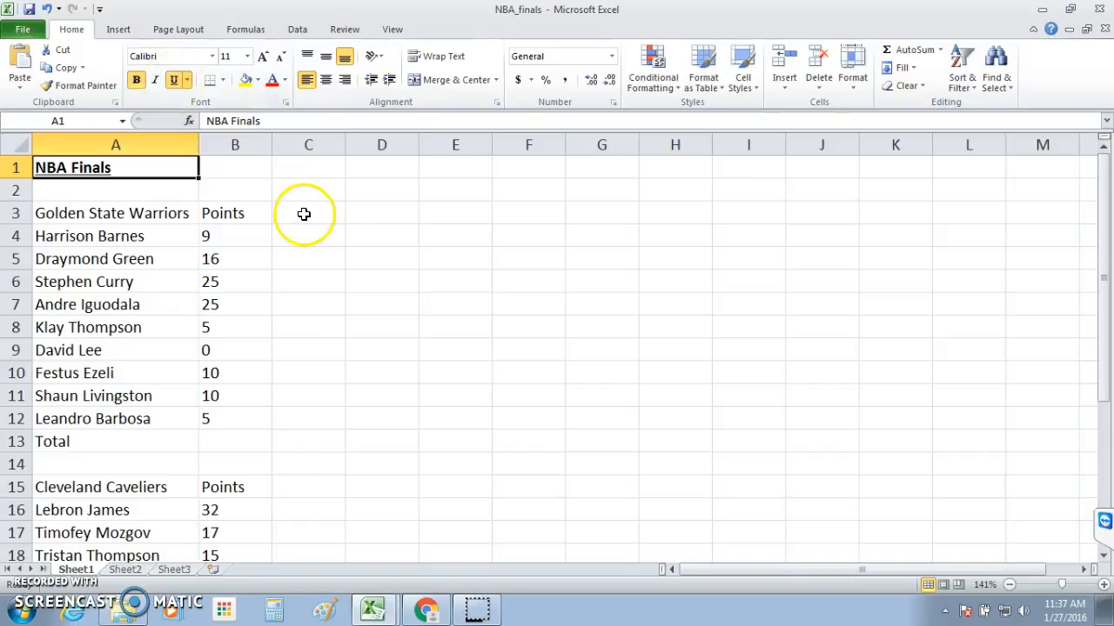
Bold, underline and center the "Golden State Warriors" and "Points" headings in A3:B3
left_click(94, 213)
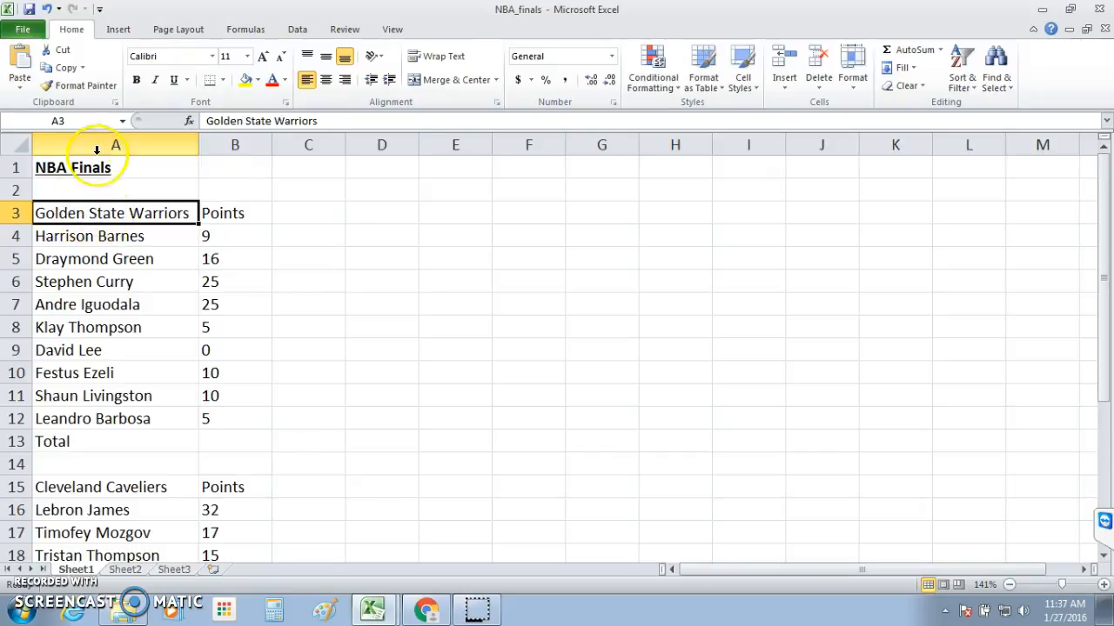
left_click(94, 213)
left_click_drag(94, 213, 228, 220)
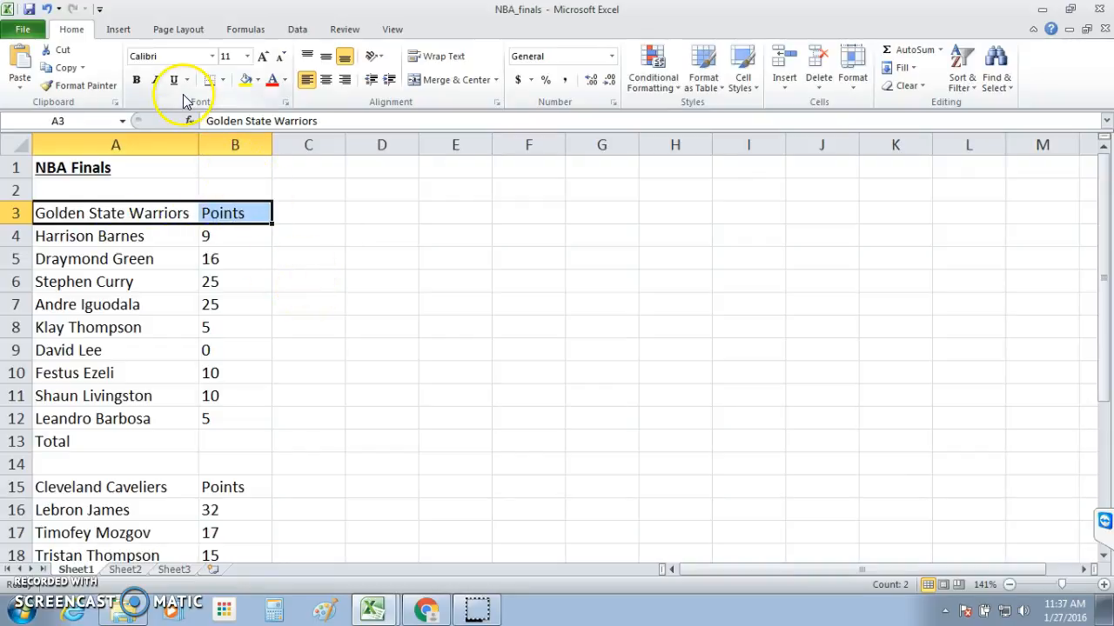
left_click(135, 81)
left_click(173, 80)
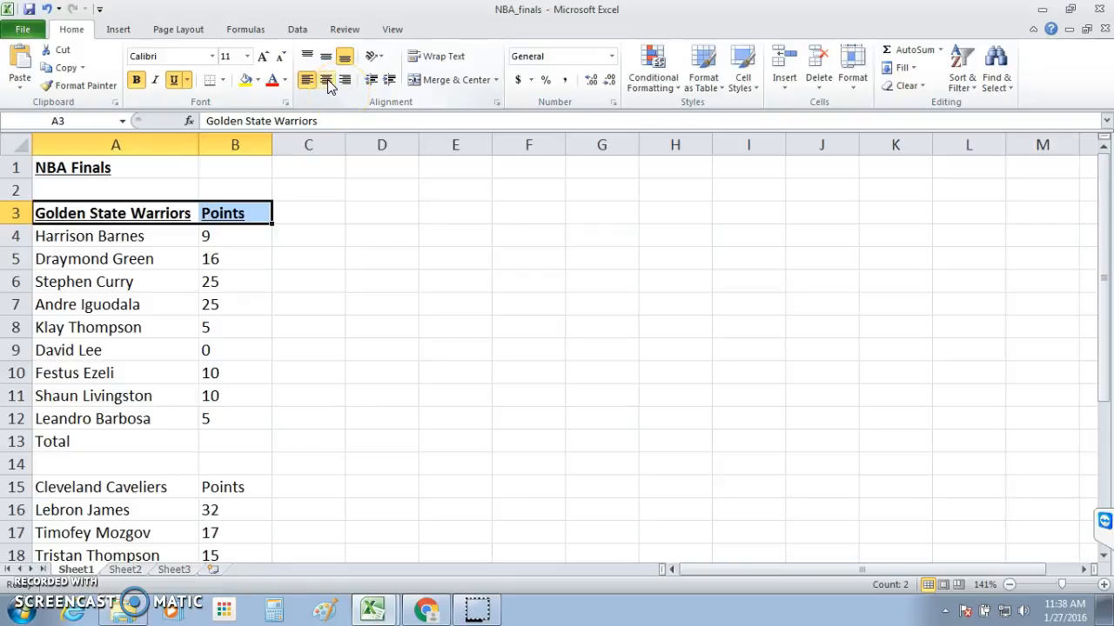
left_click(326, 82)
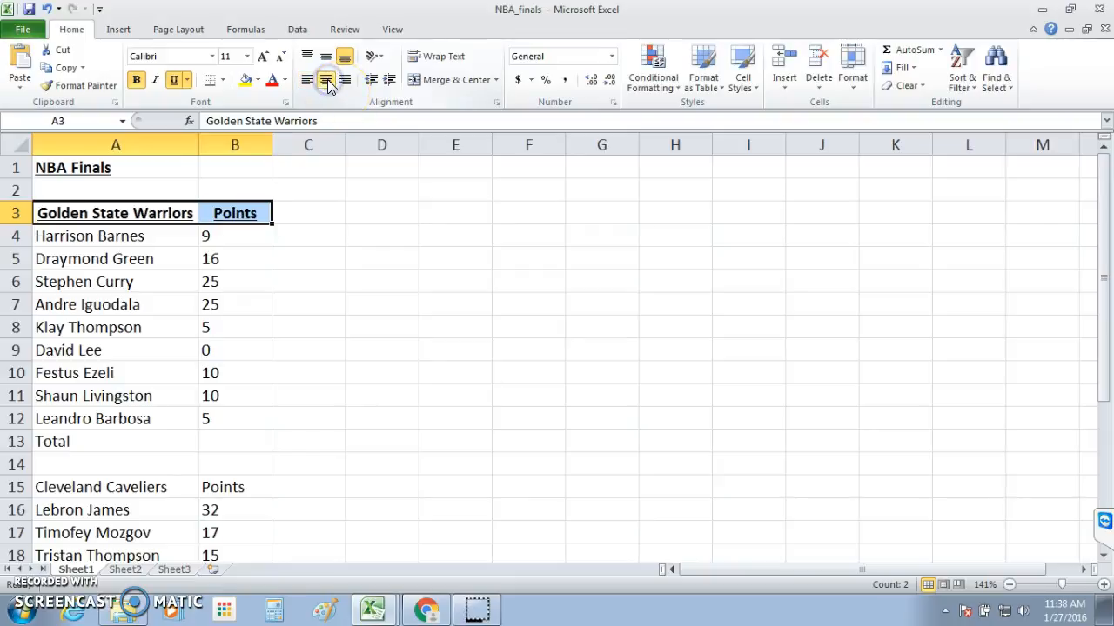
Bold, underline and center the "Cleveland Caveliers" and "Points" headings in A15:B15
left_click_drag(1103, 257, 1106, 296)
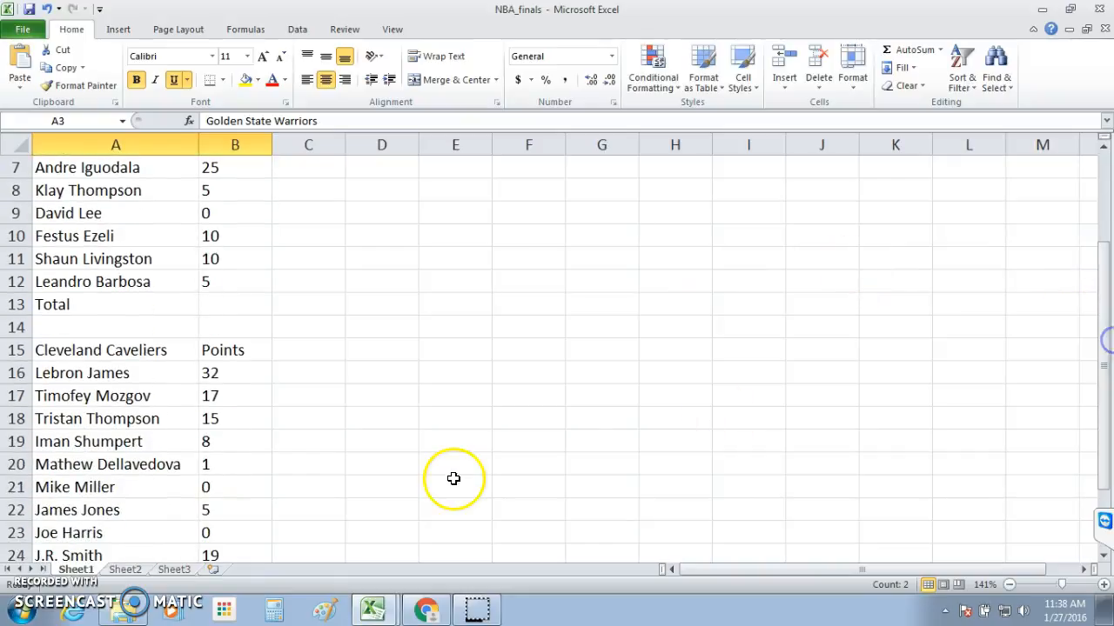
left_click_drag(116, 351, 221, 349)
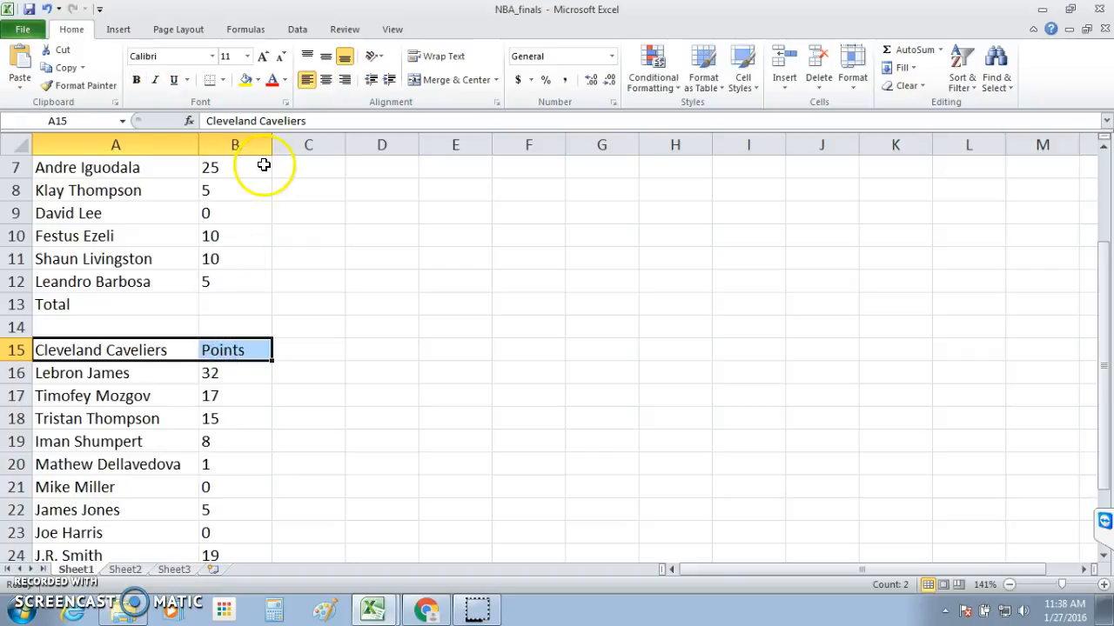
left_click(136, 80)
left_click(173, 83)
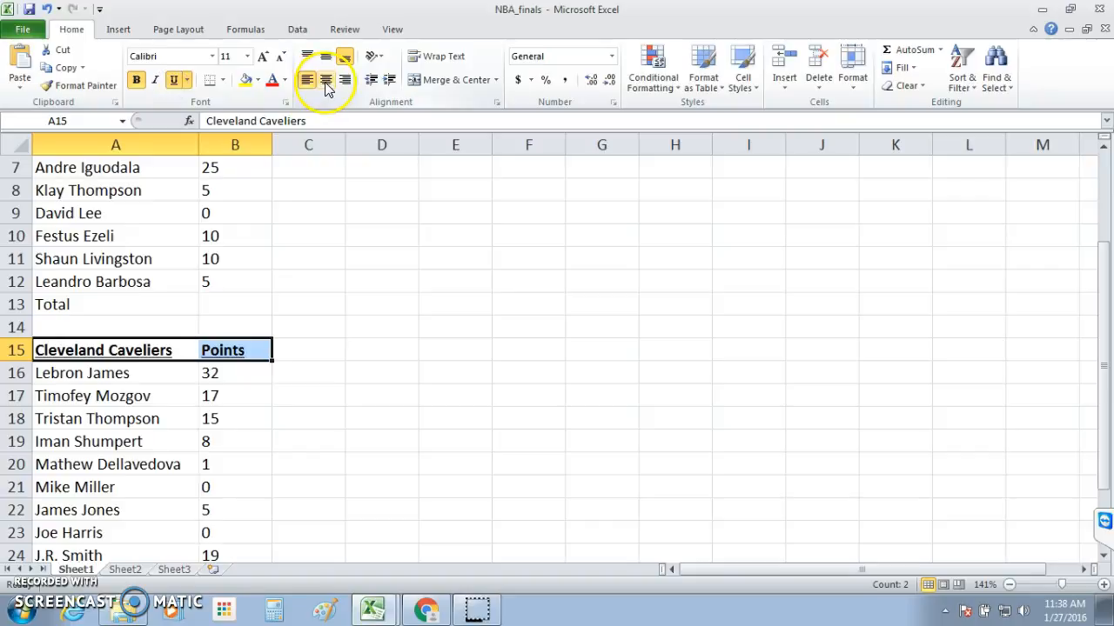
left_click(324, 80)
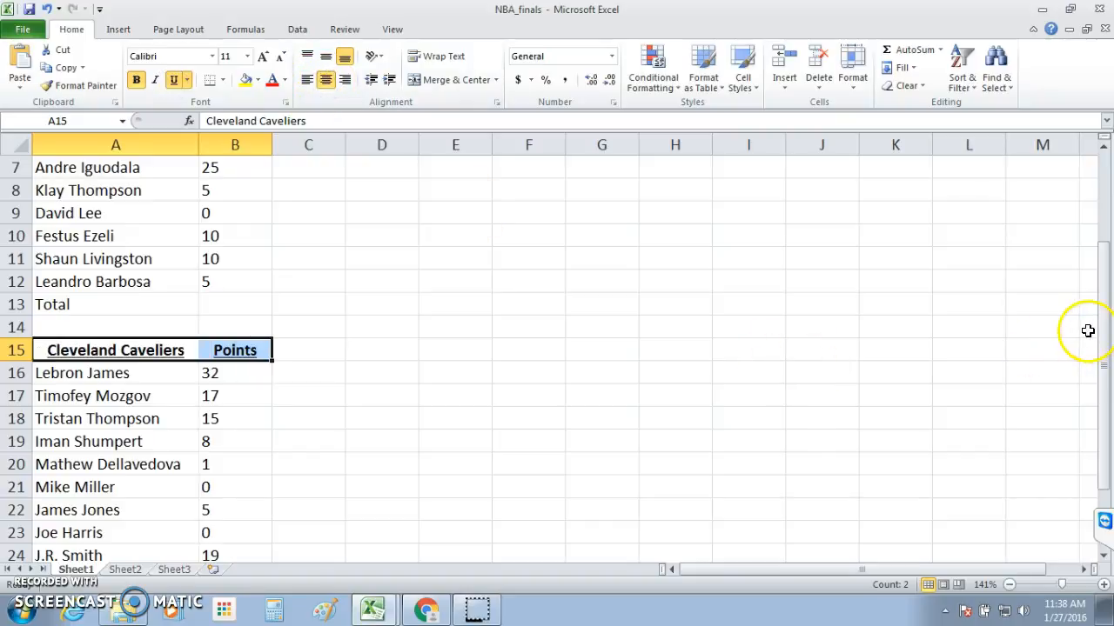
Bold and right-align the "Total" label in A13 below the Golden State Warriors list
left_click_drag(1105, 324, 1105, 307)
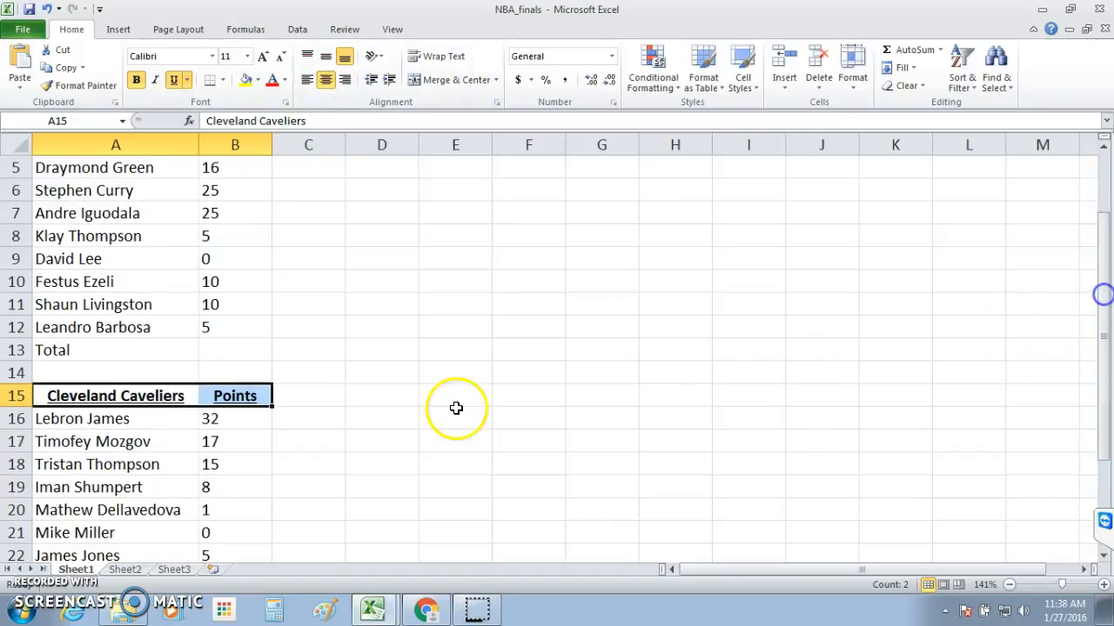
left_click(78, 350)
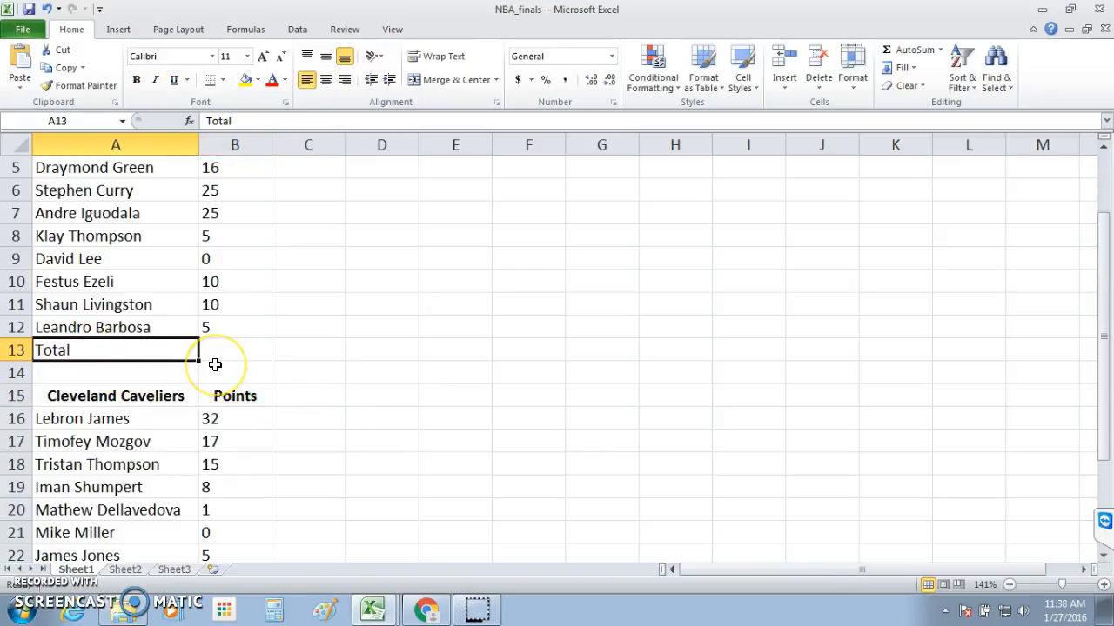
left_click(136, 79)
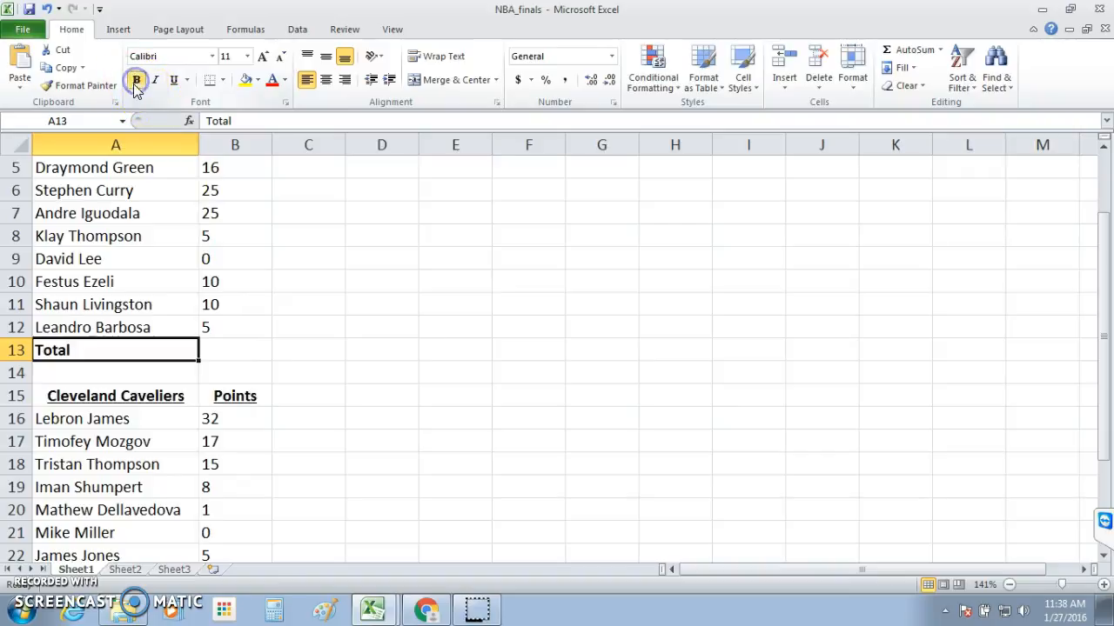
left_click(345, 80)
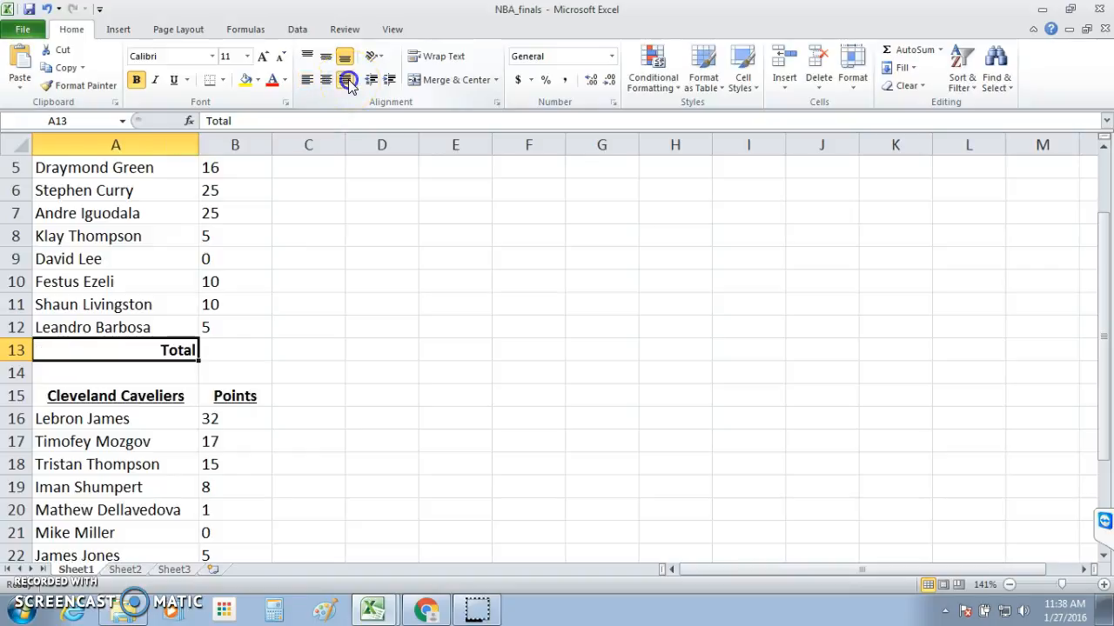
Bold and right-align the "Total" label in A25 below the Cleveland Caveliers list
left_click_drag(1103, 279, 1108, 324)
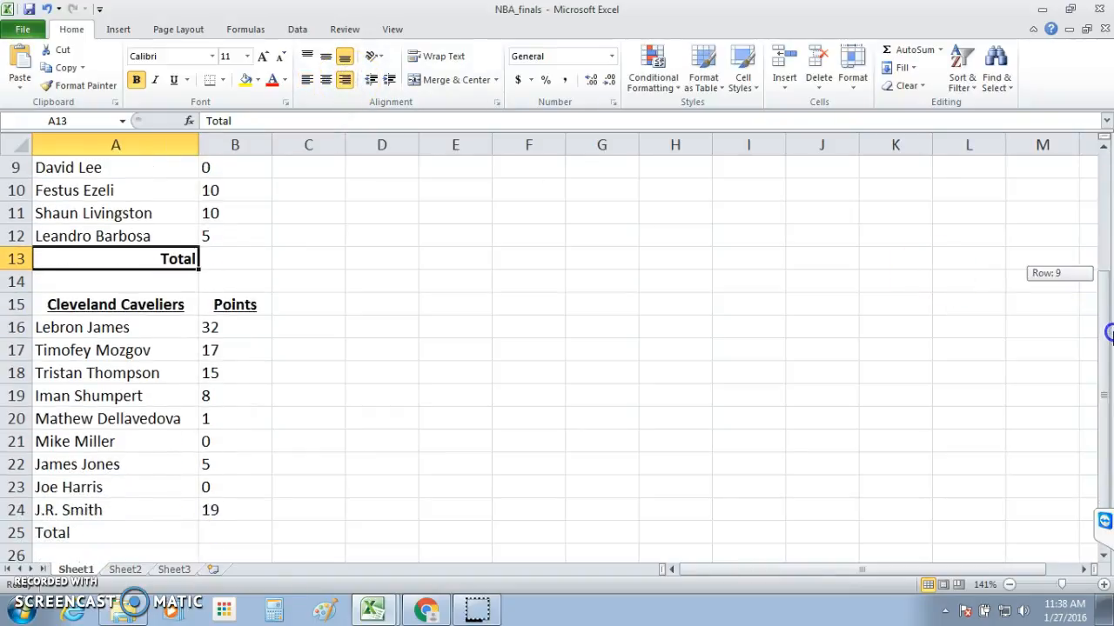
left_click(106, 536)
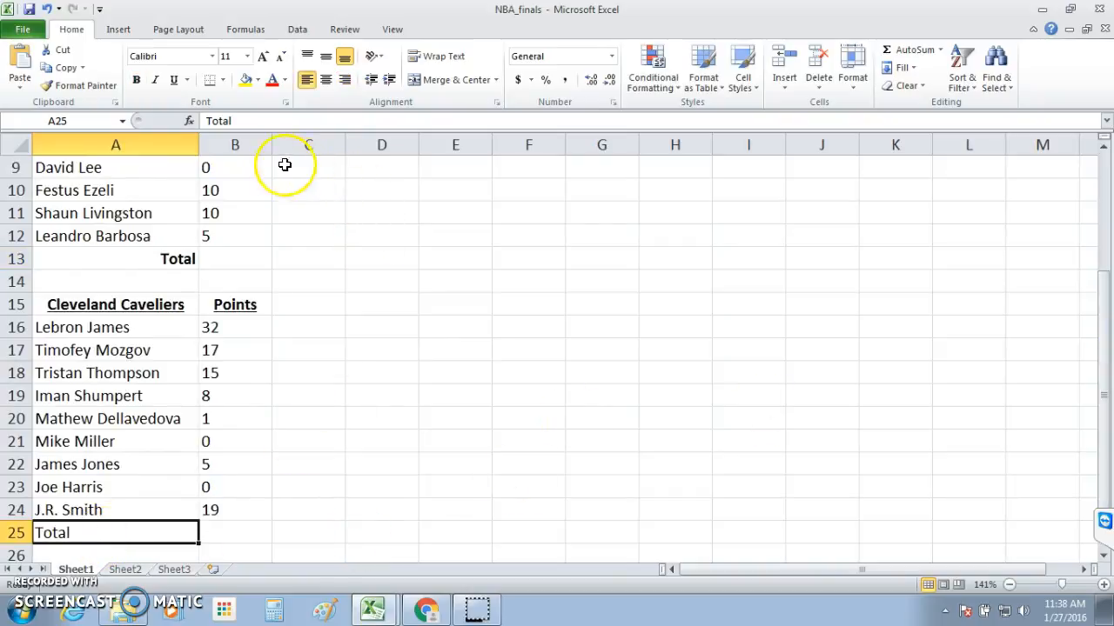
left_click(135, 80)
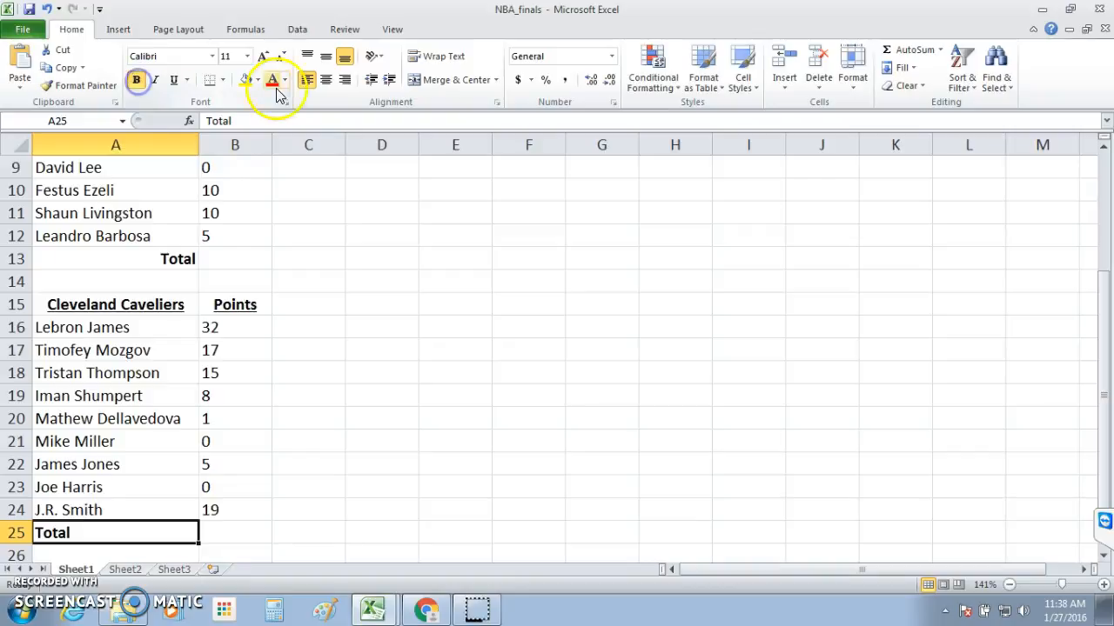
left_click(344, 80)
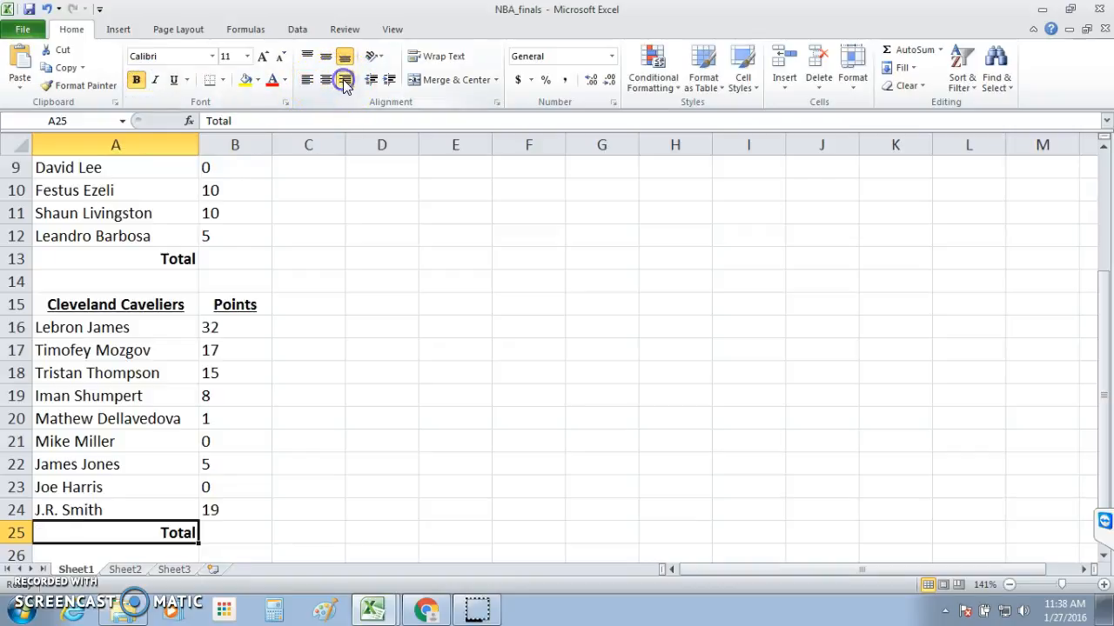
Total the Golden State Warriors points in B13 with the formula =B4+B5+B6+B7+B8+B9+B10+B11+B12 and right-align the cell
mouse_move(1101, 319)
left_mouse_down()
mouse_move(1102, 227)
mouse_move(1107, 305)
left_mouse_up()
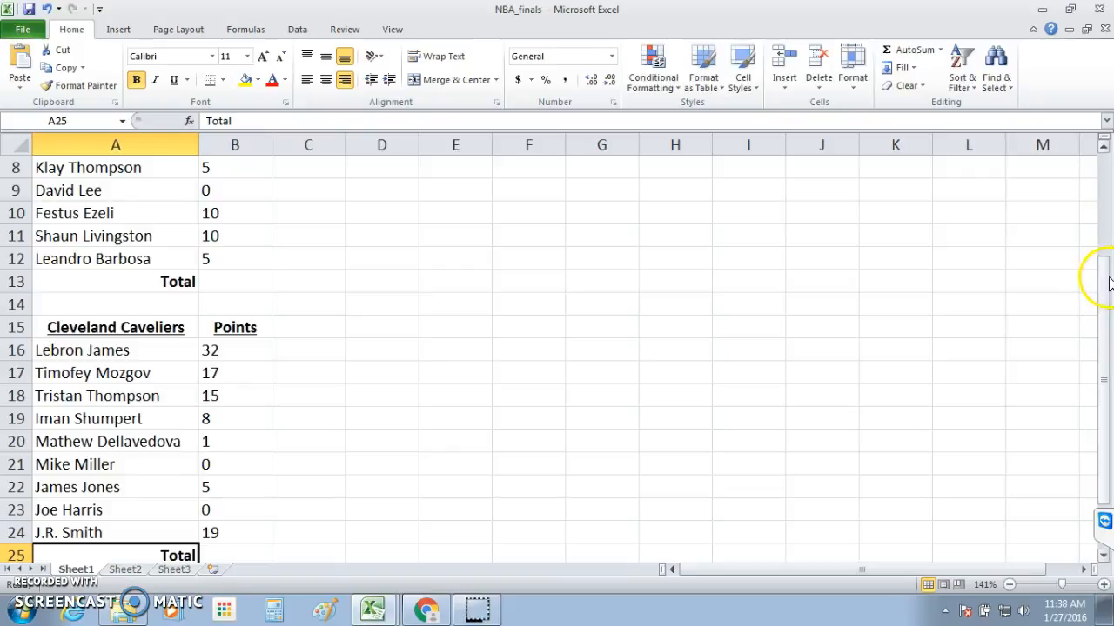
left_click_drag(1103, 273, 1108, 174)
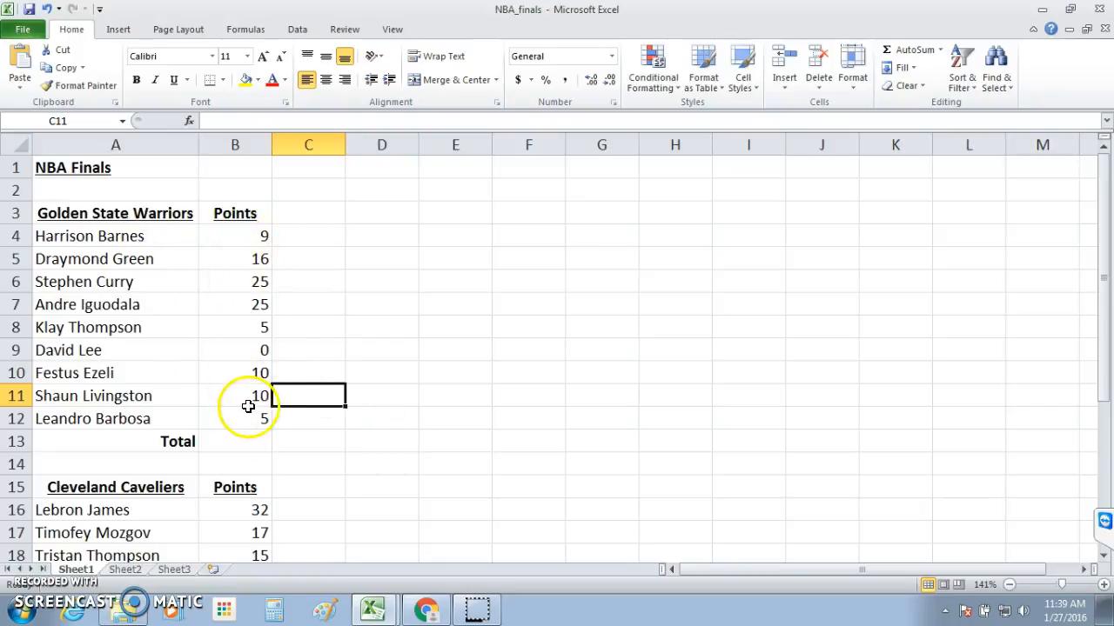
left_click(241, 441)
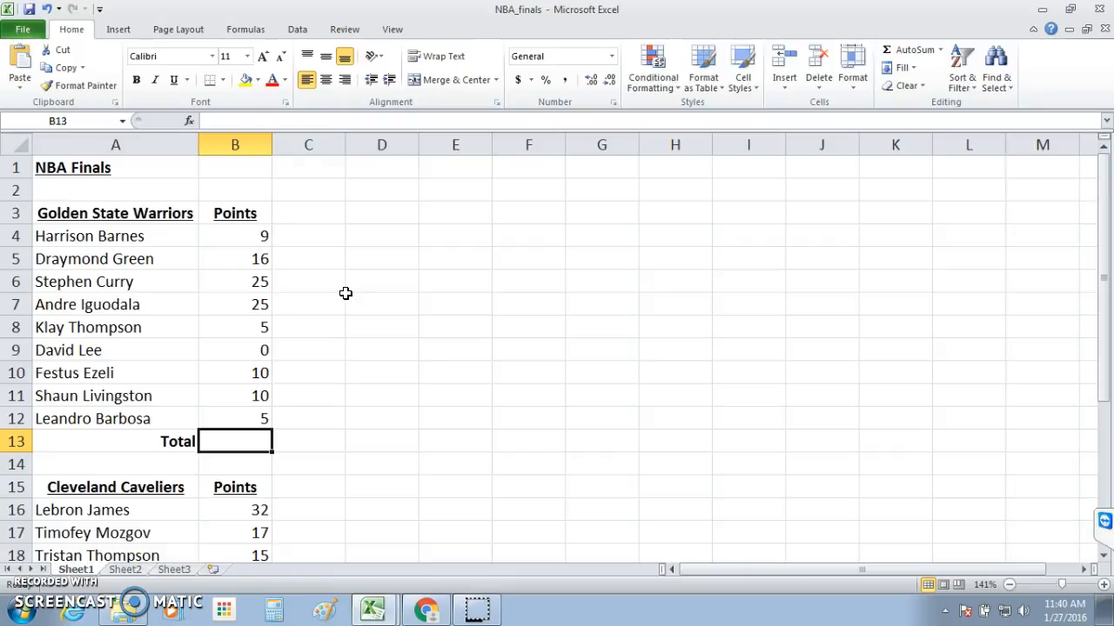
type("=")
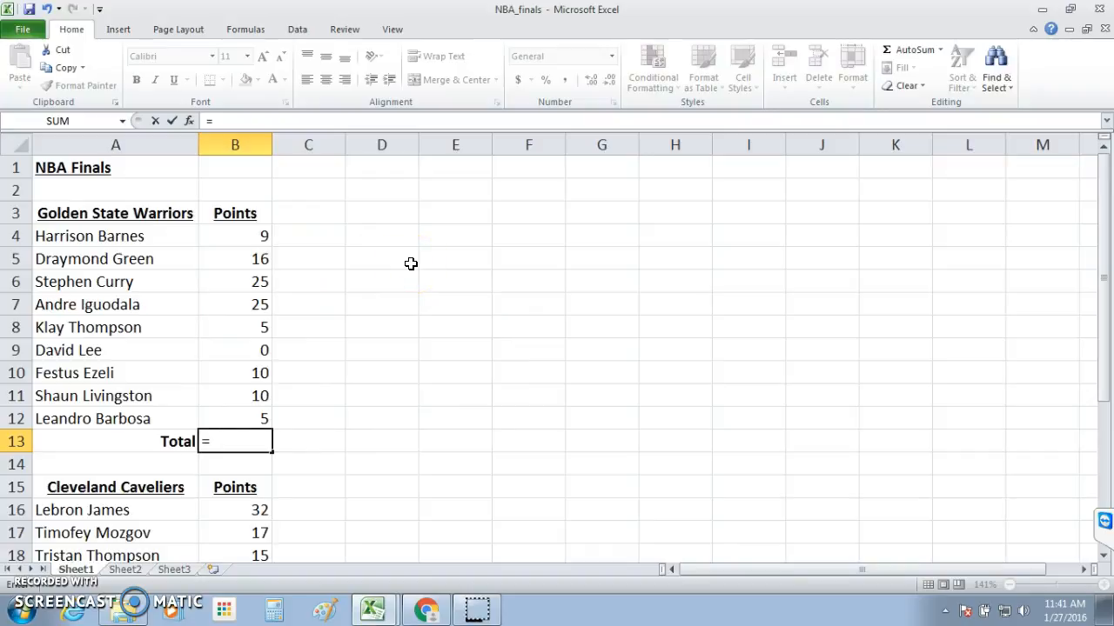
type("b")
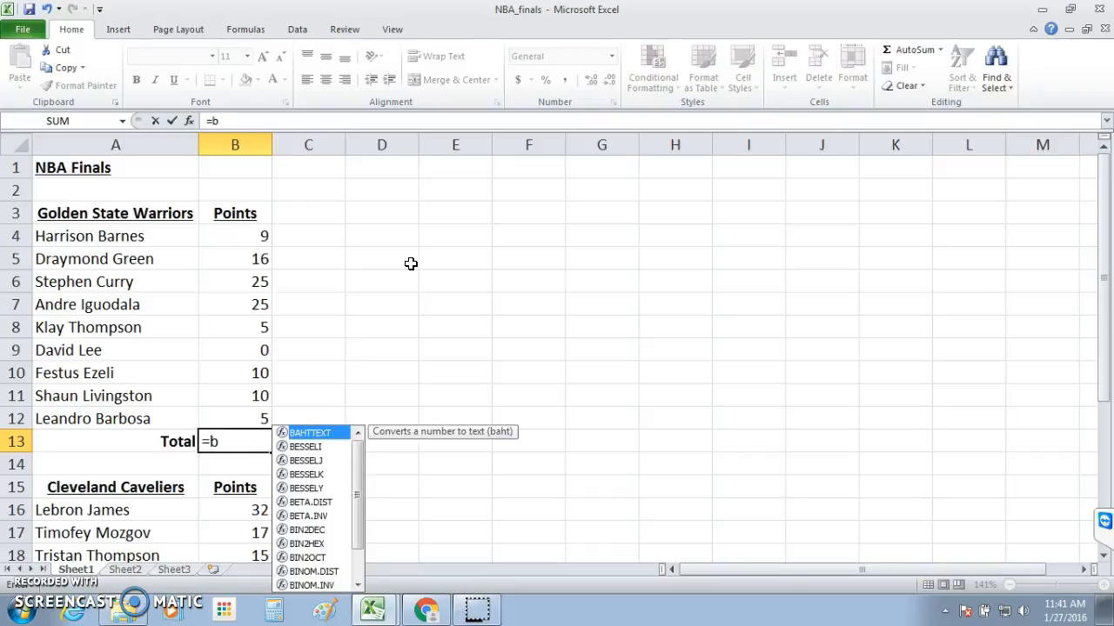
type("4+")
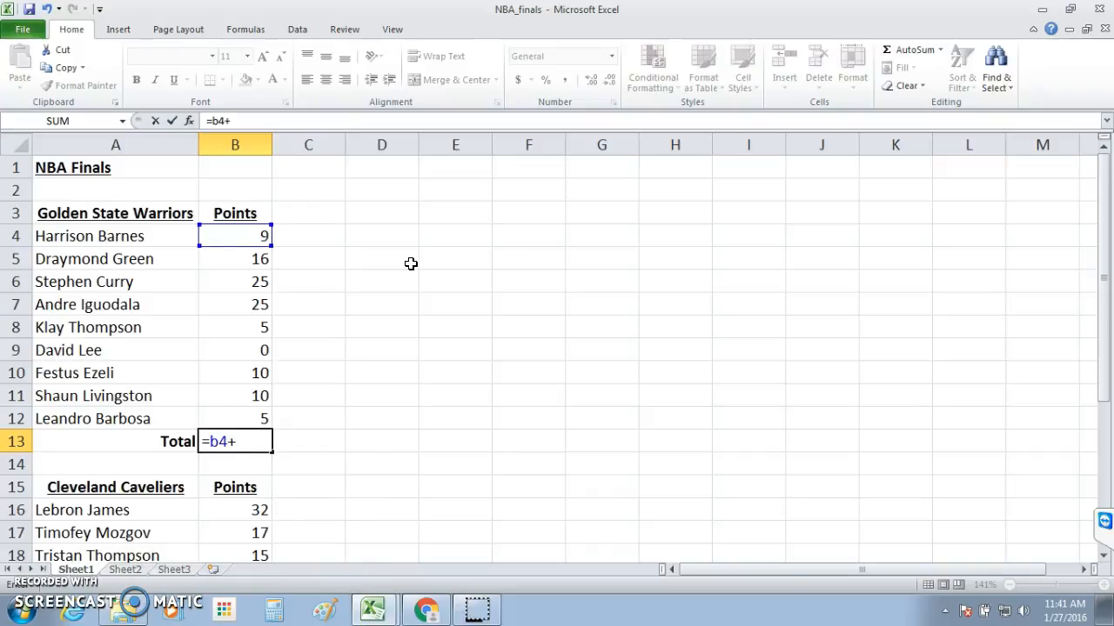
type("b5+b6+b")
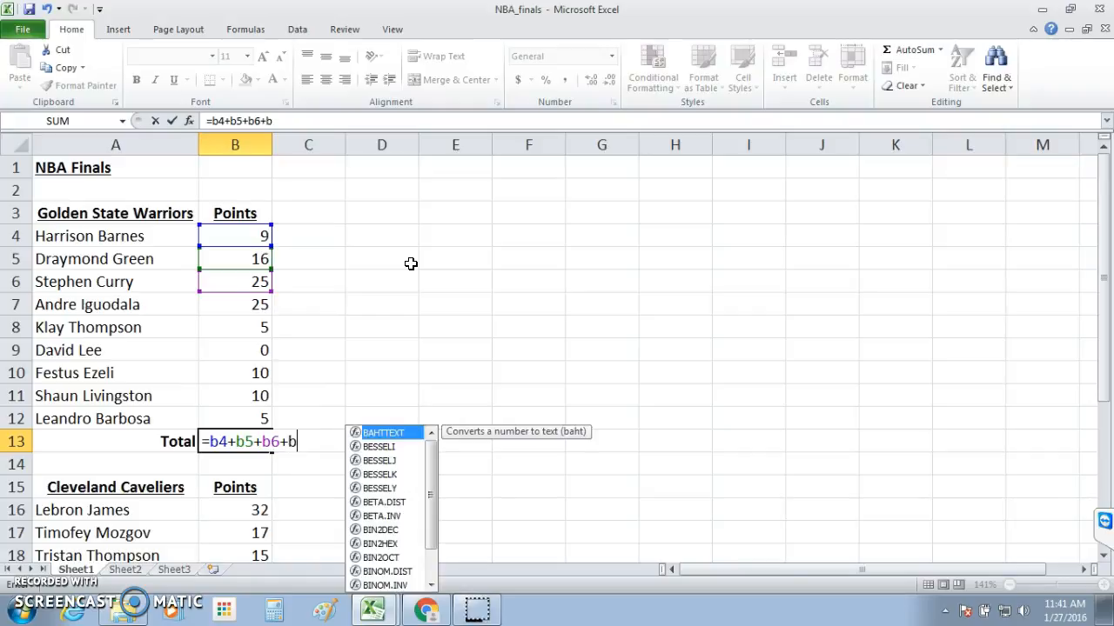
type("7")
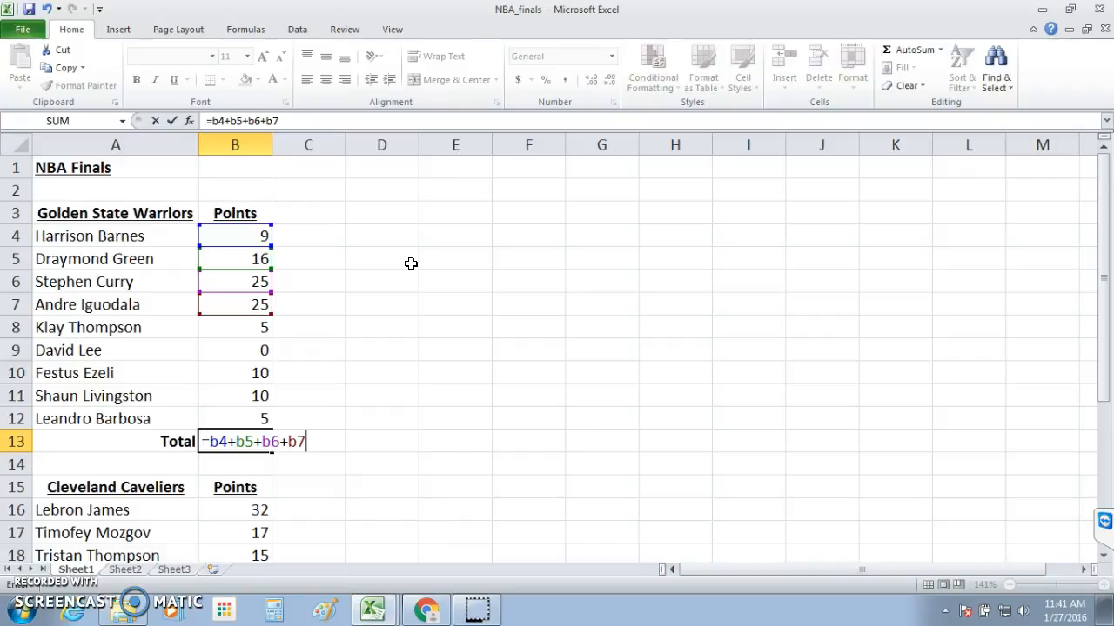
type("+b")
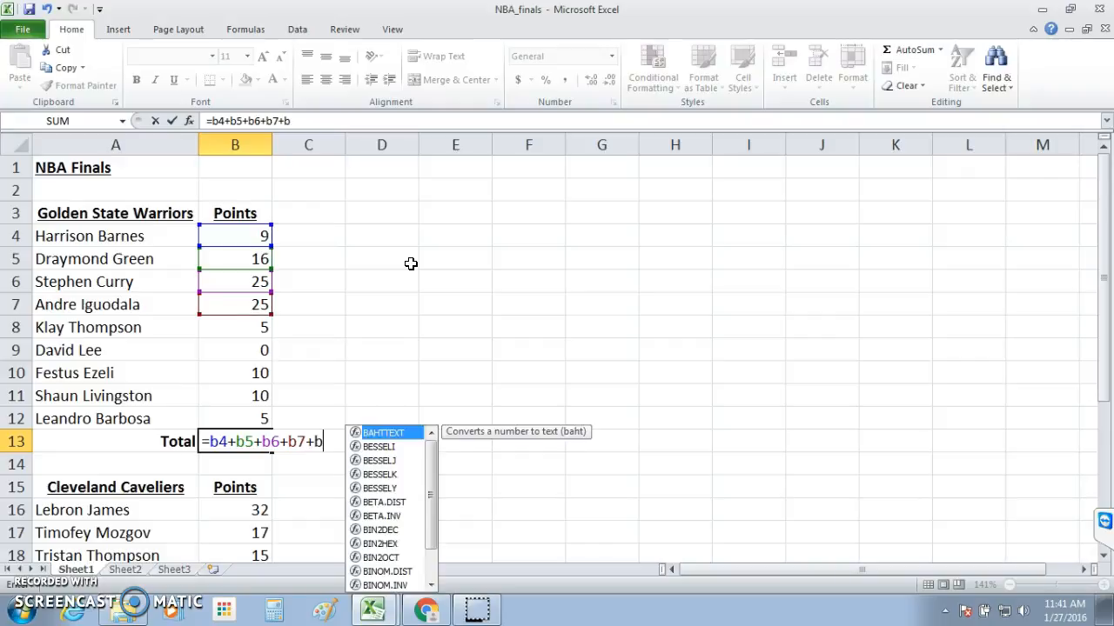
type("8")
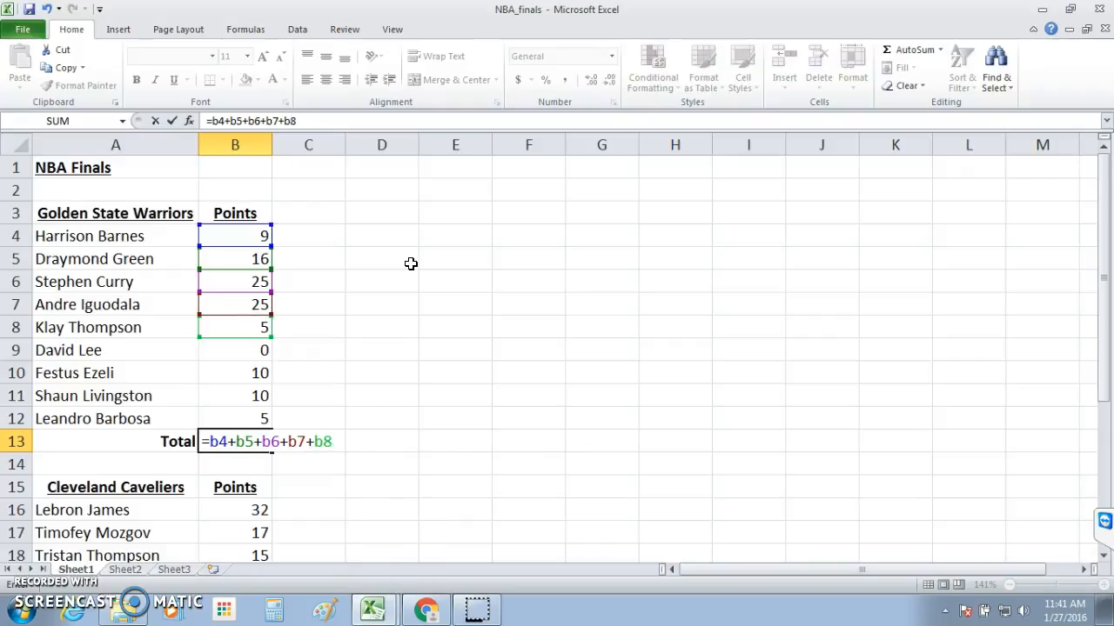
type("+b")
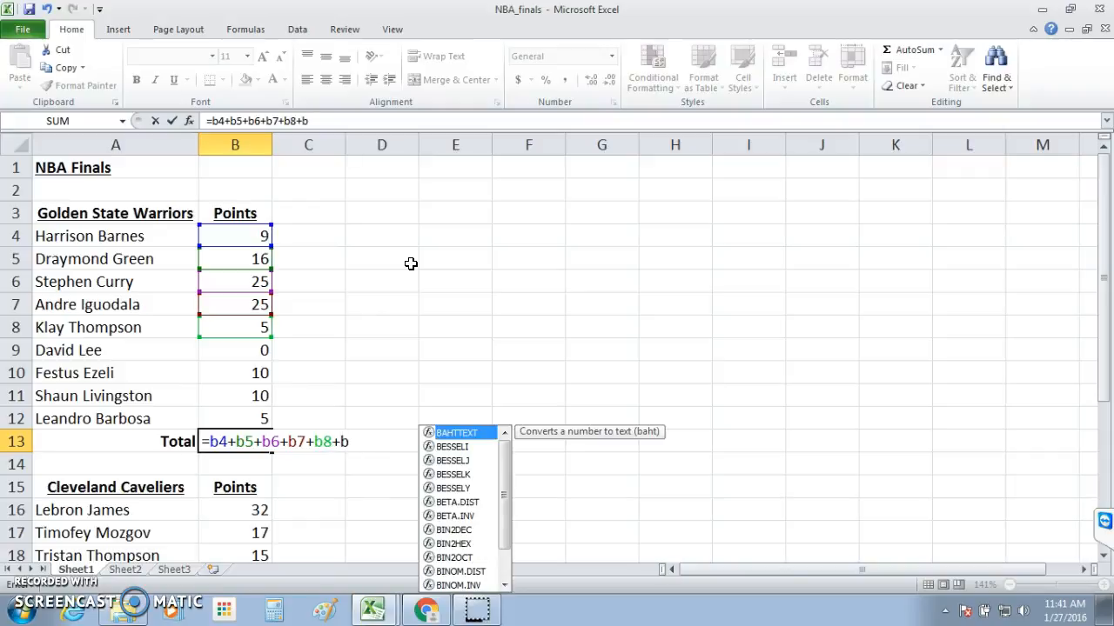
type("9")
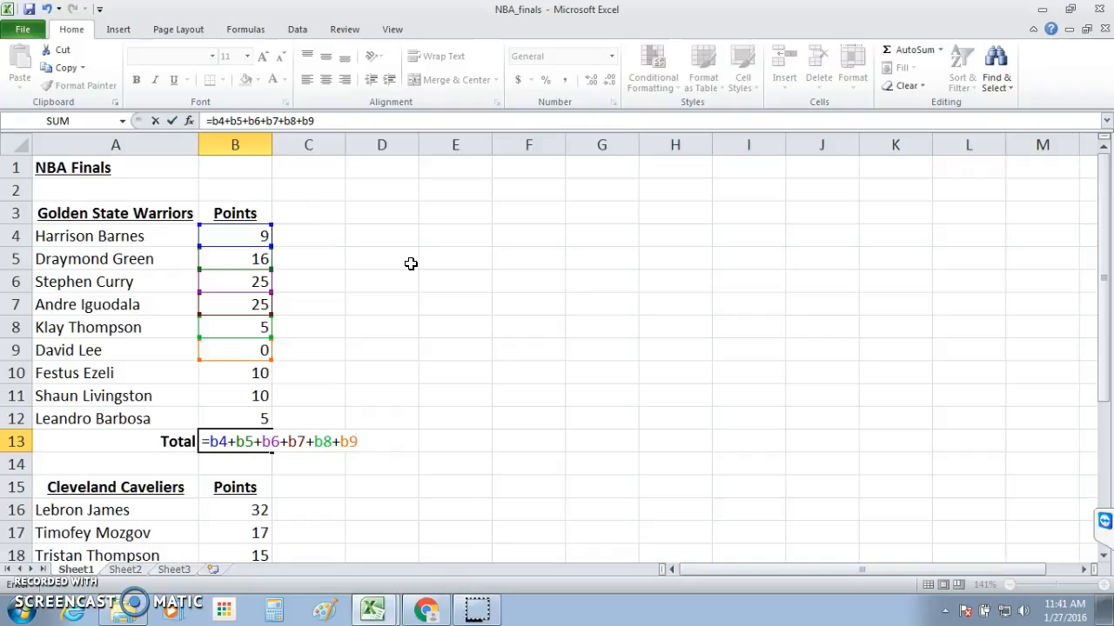
type("+b")
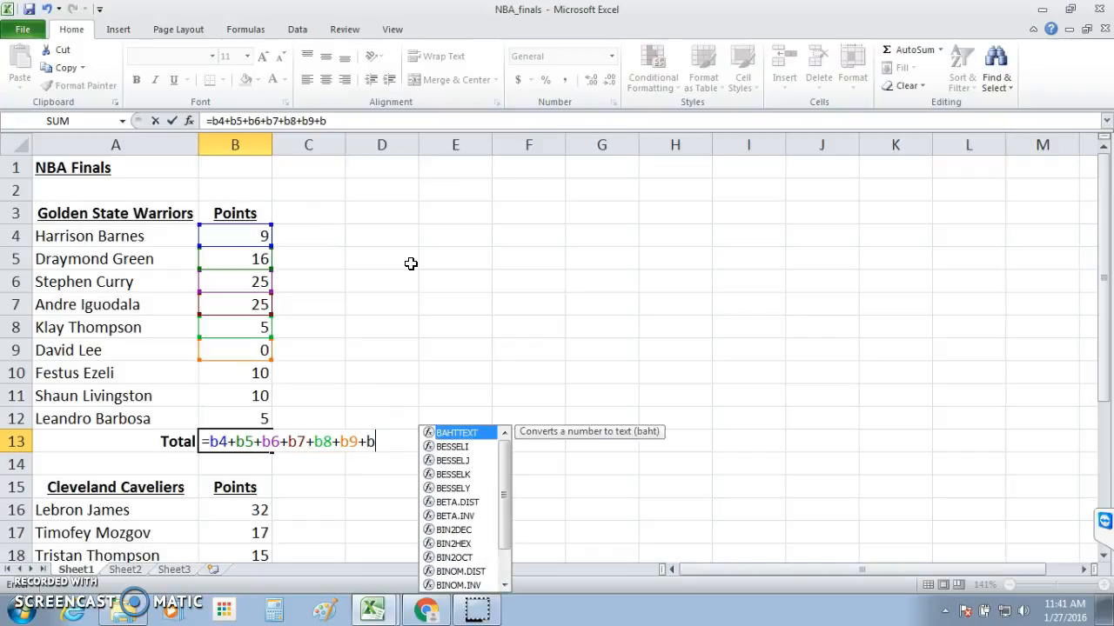
type("10+")
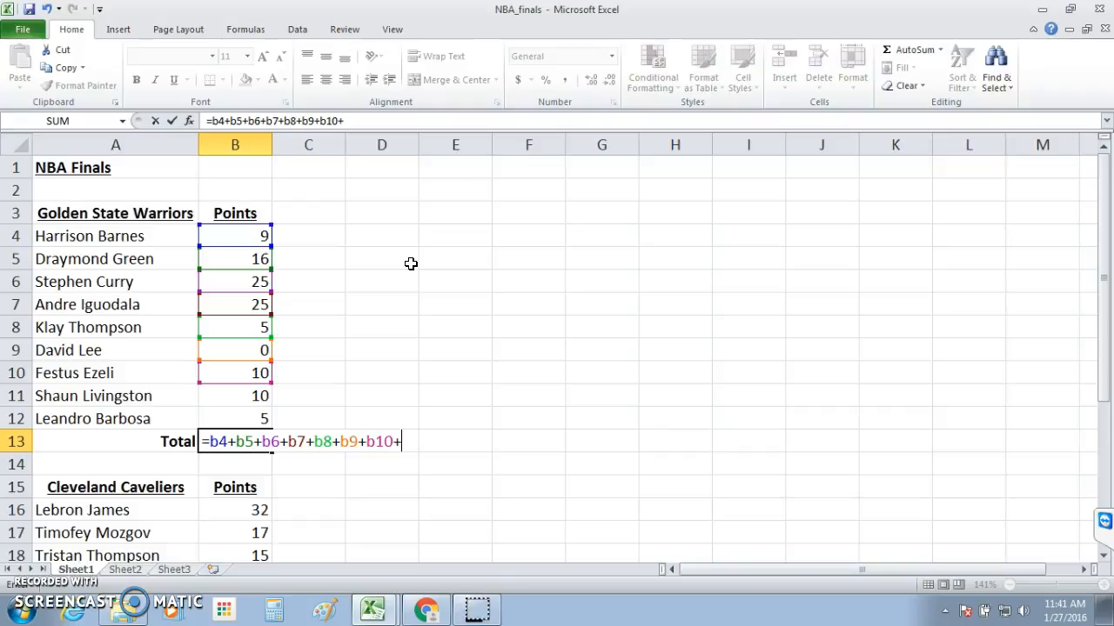
type("b11")
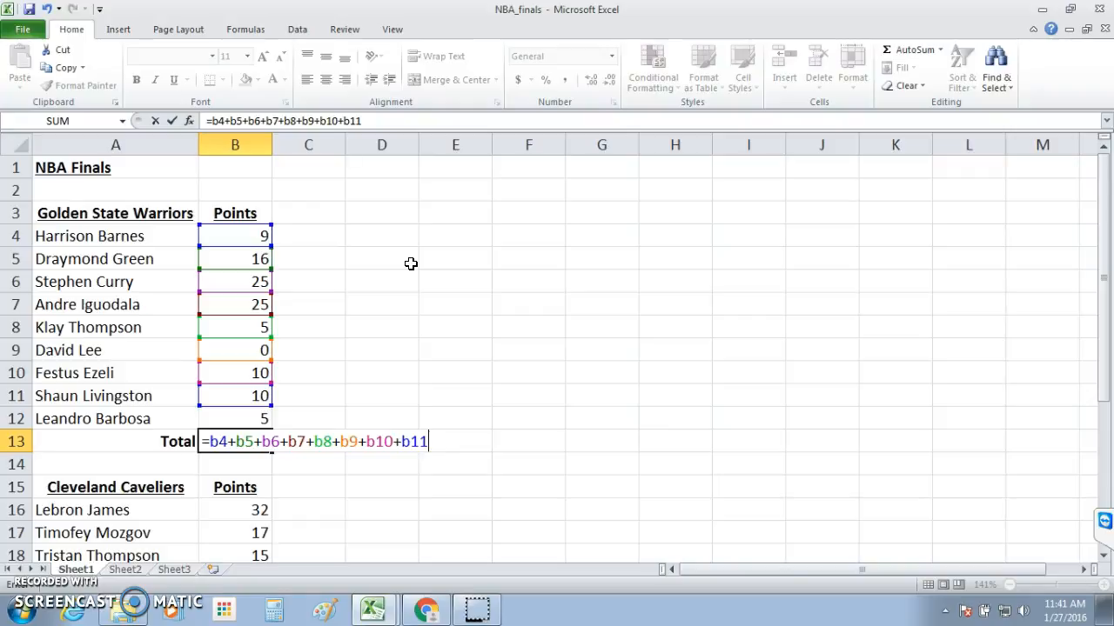
type("+b")
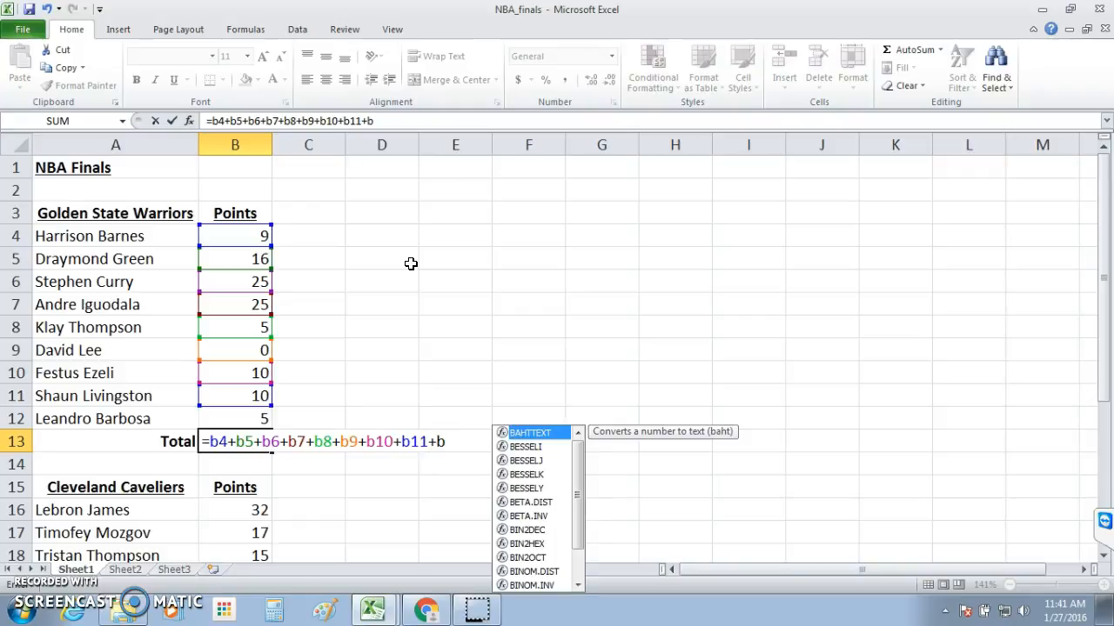
type("12")
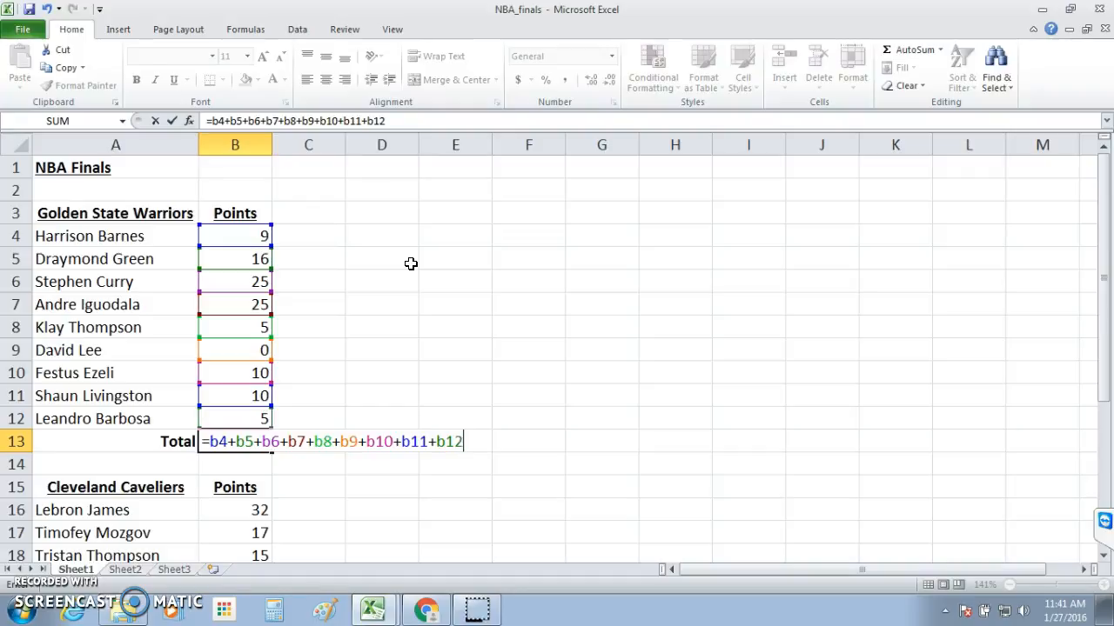
key("Return")
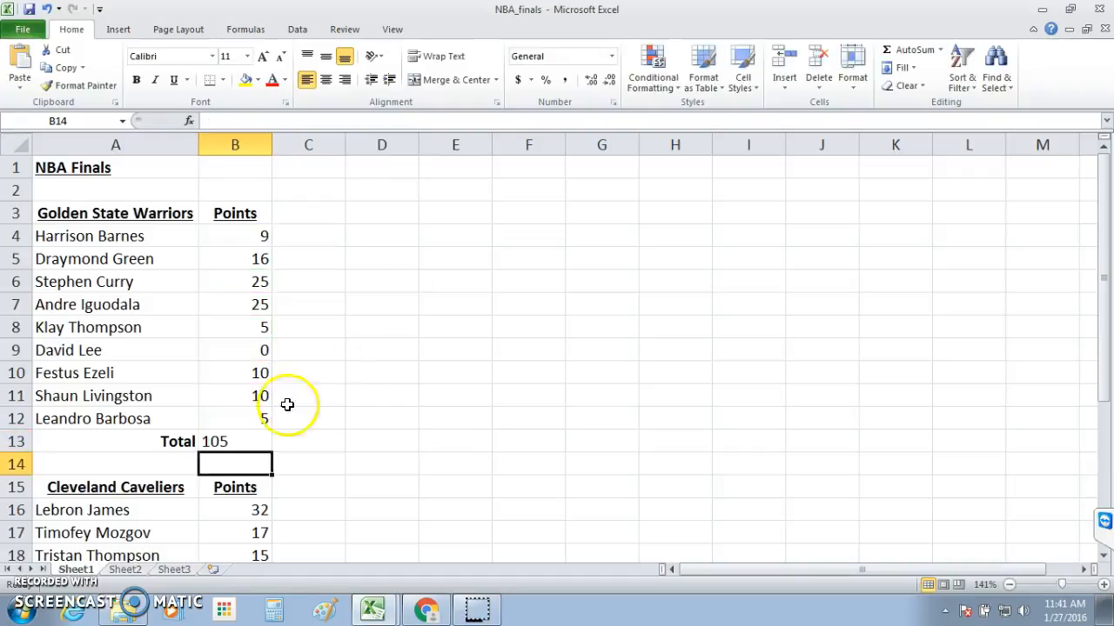
left_click(226, 441)
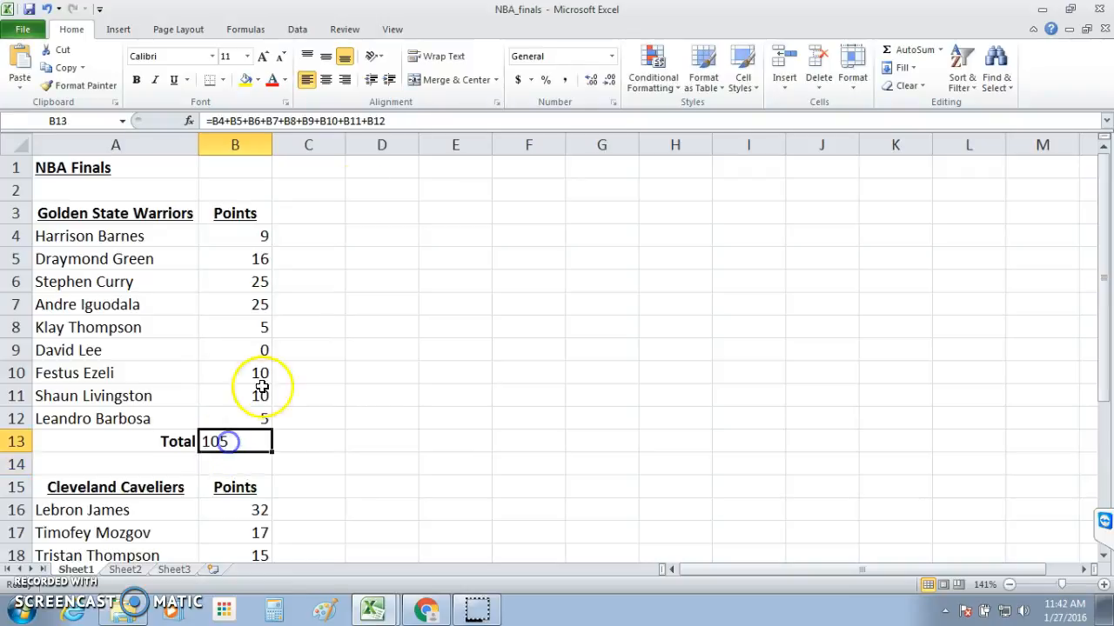
left_click(345, 80)
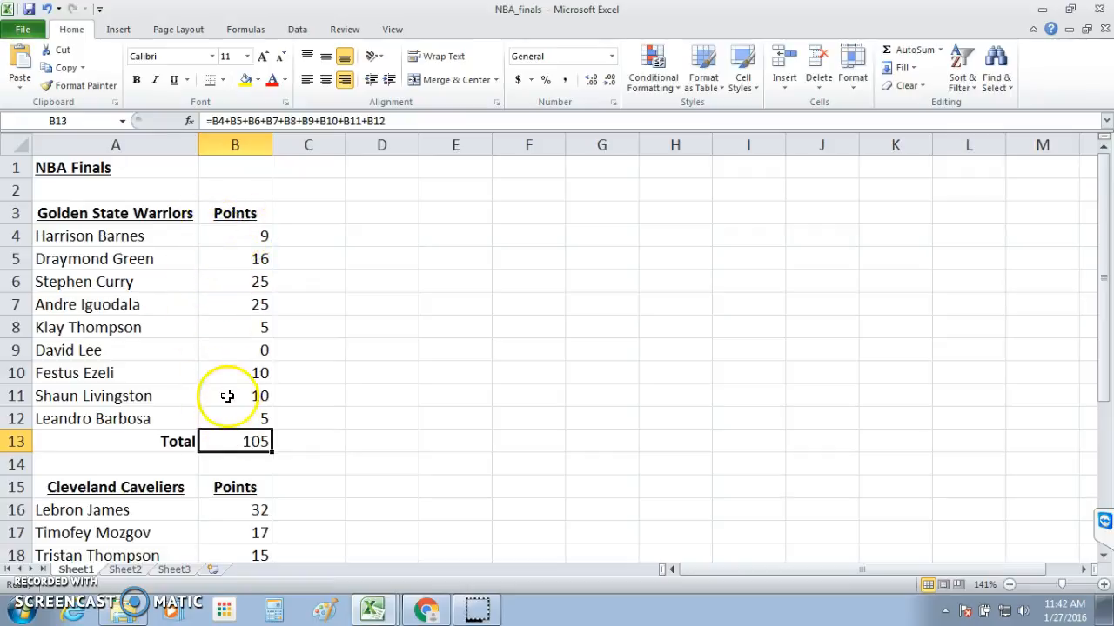
Total the Cleveland Caveliers points in B25 with the formula =B16+B17+B18+B19+B20+B21+B22+B23+B24 and right-align the cell
mouse_move(1103, 358)
left_mouse_down()
mouse_move(1106, 387)
mouse_move(1105, 365)
left_mouse_up()
left_click_drag(1062, 585, 1056, 584)
left_click_drag(1100, 463, 1104, 468)
left_click(875, 570)
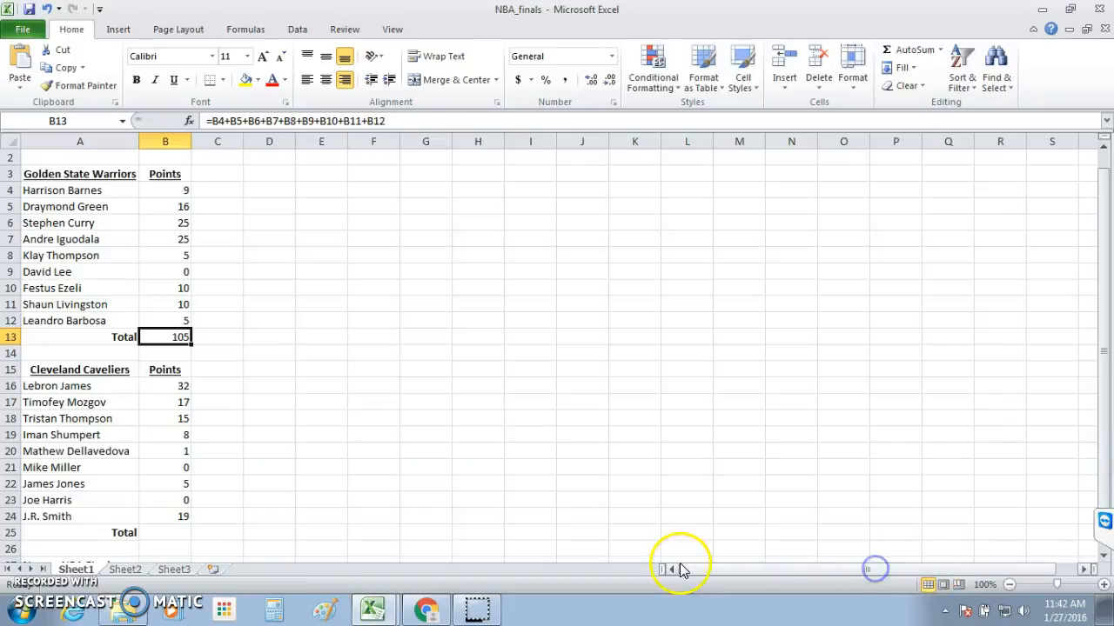
left_click(176, 534)
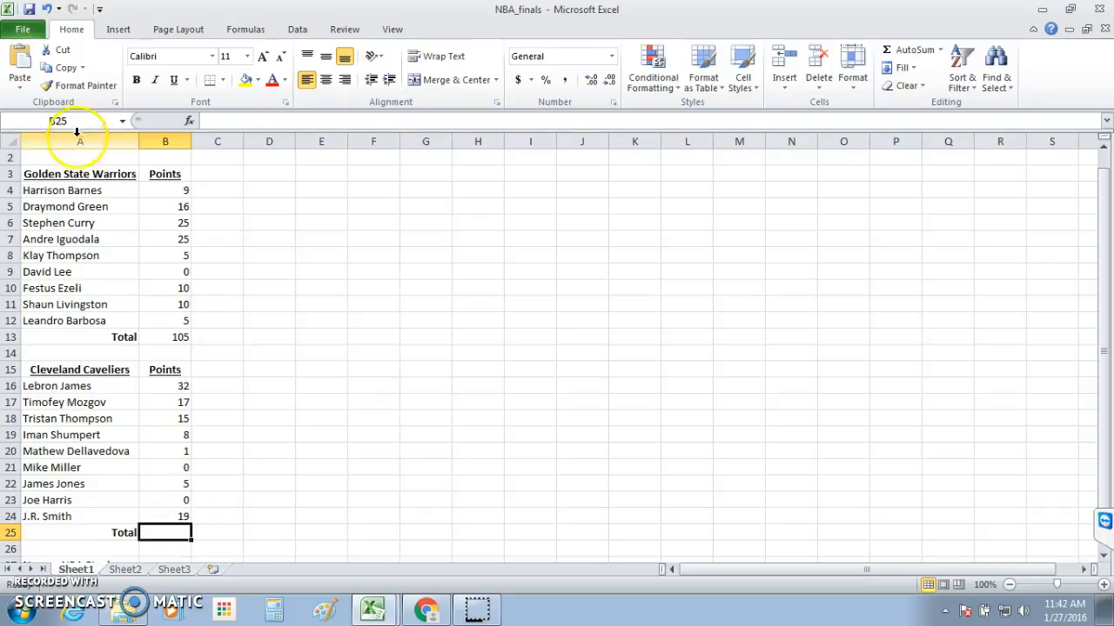
left_click(161, 522)
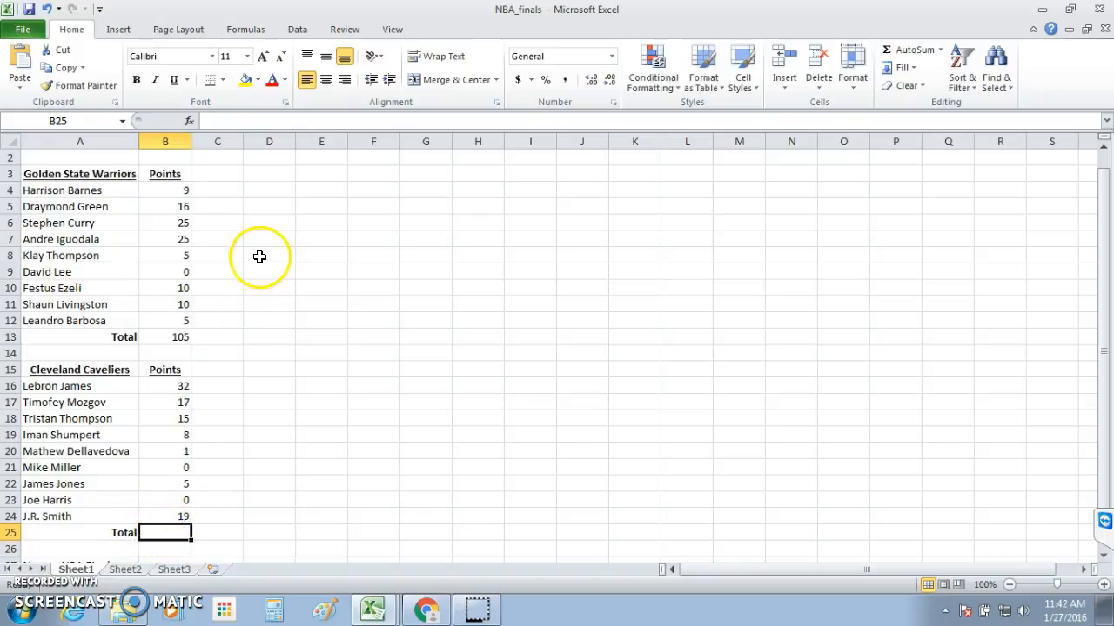
left_click(246, 121)
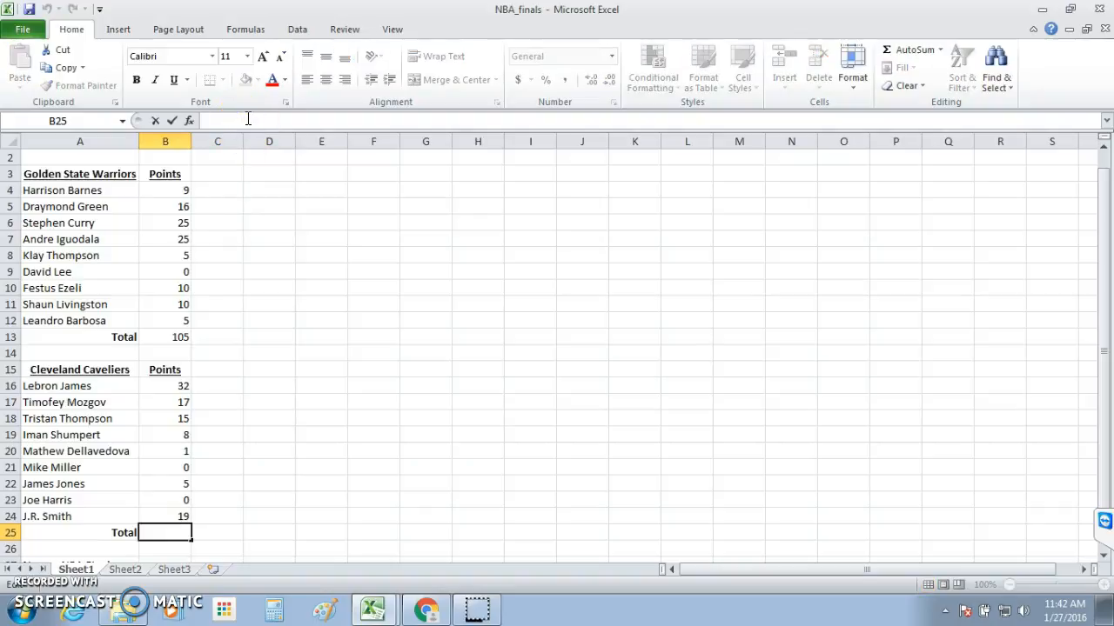
type("=")
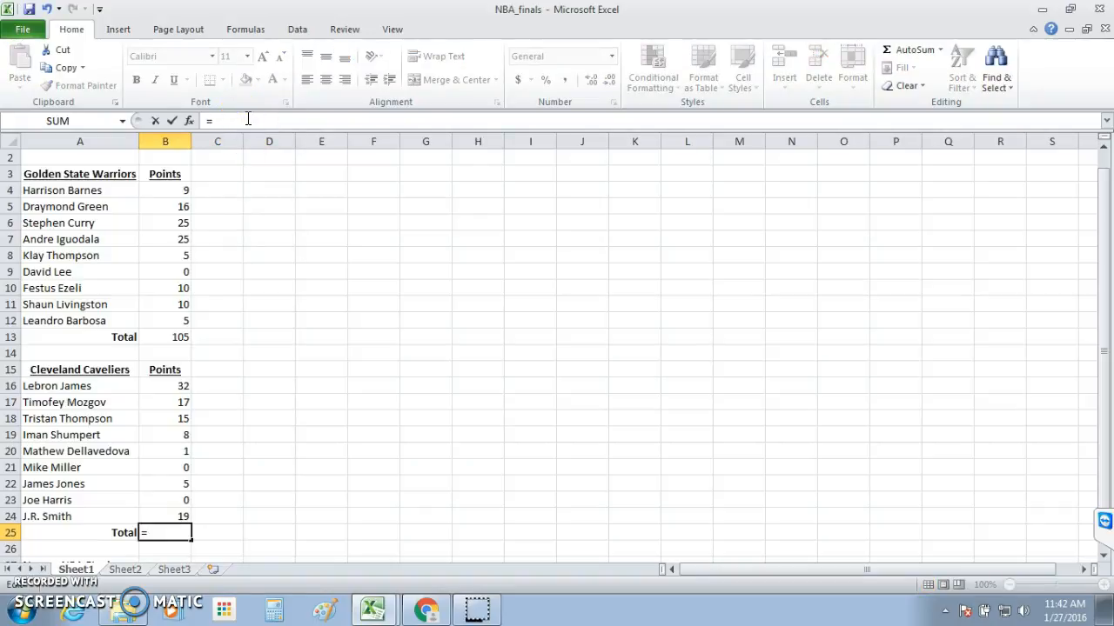
type("b")
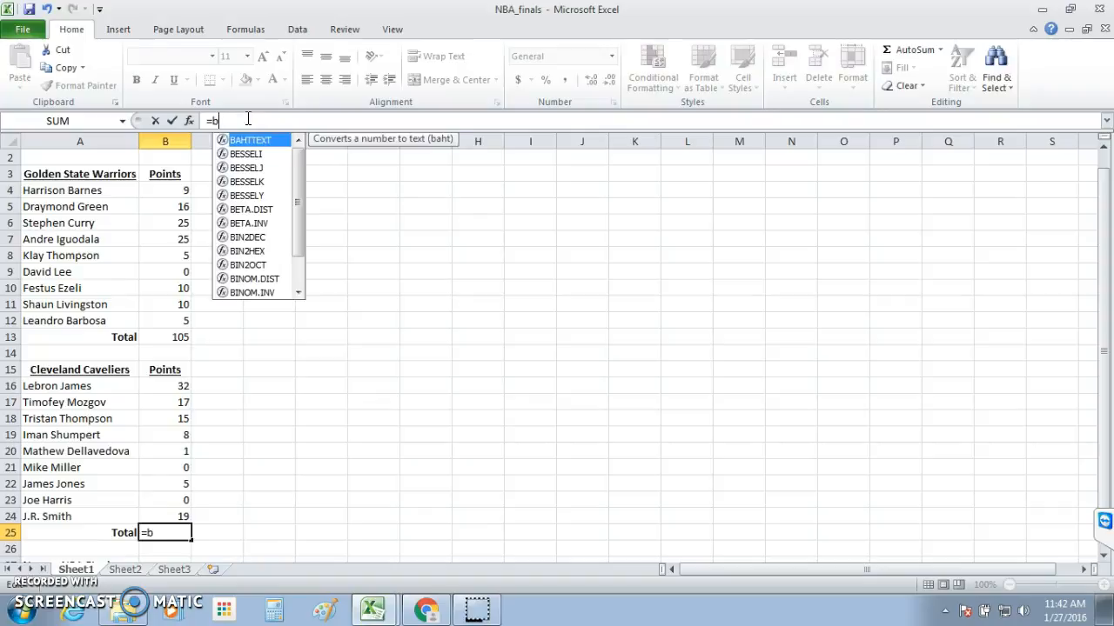
type("16")
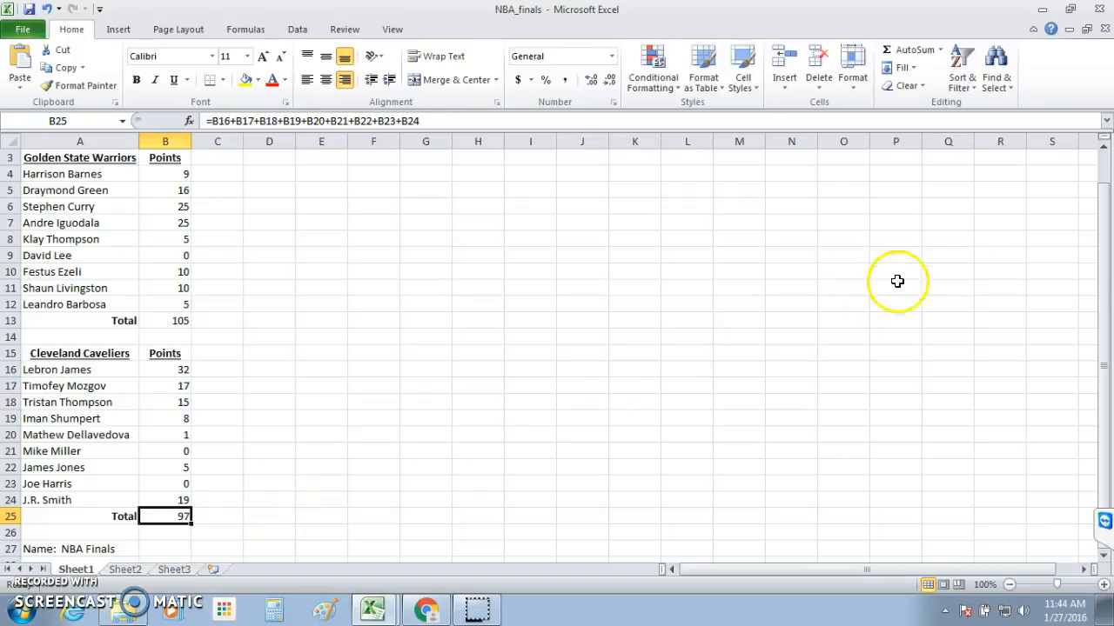
left_click_drag(1107, 273, 1108, 273)
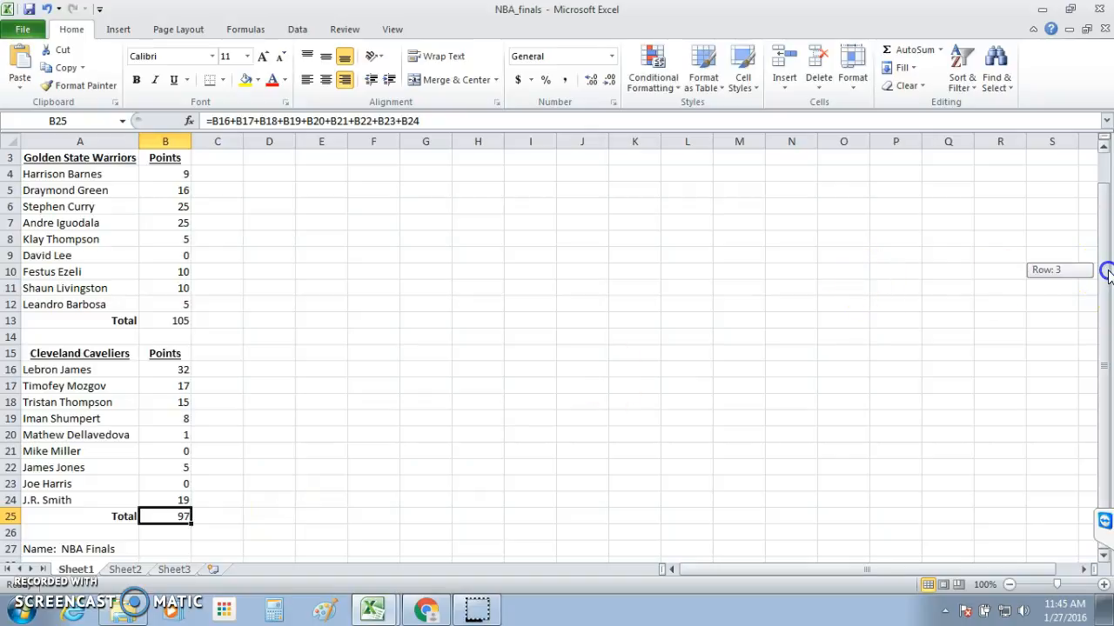
left_click(1107, 270)
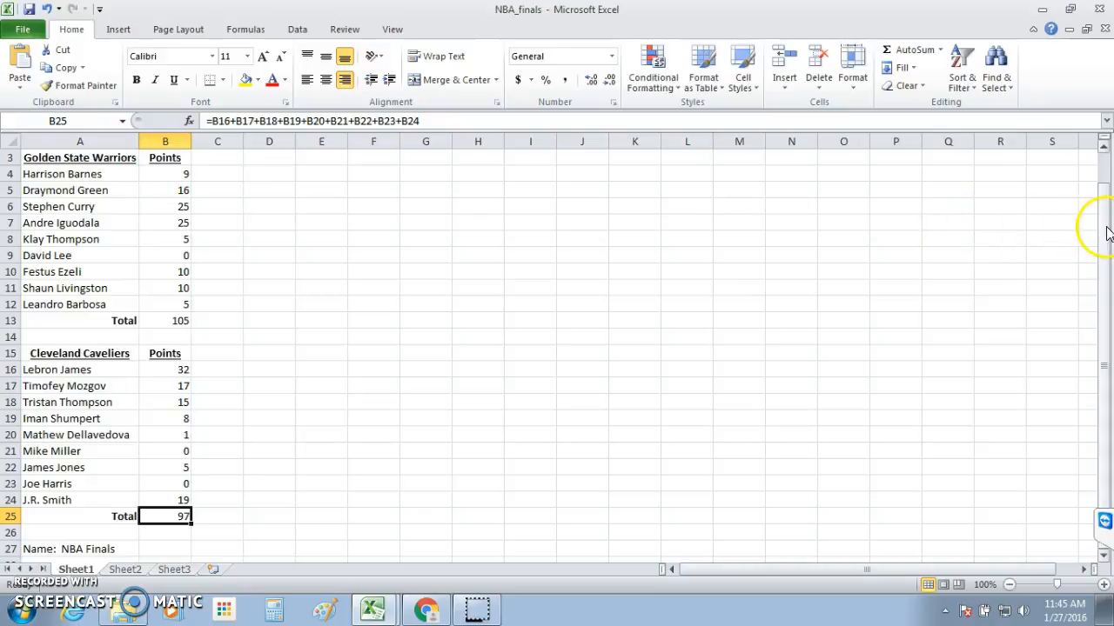
left_click_drag(1058, 585, 1054, 585)
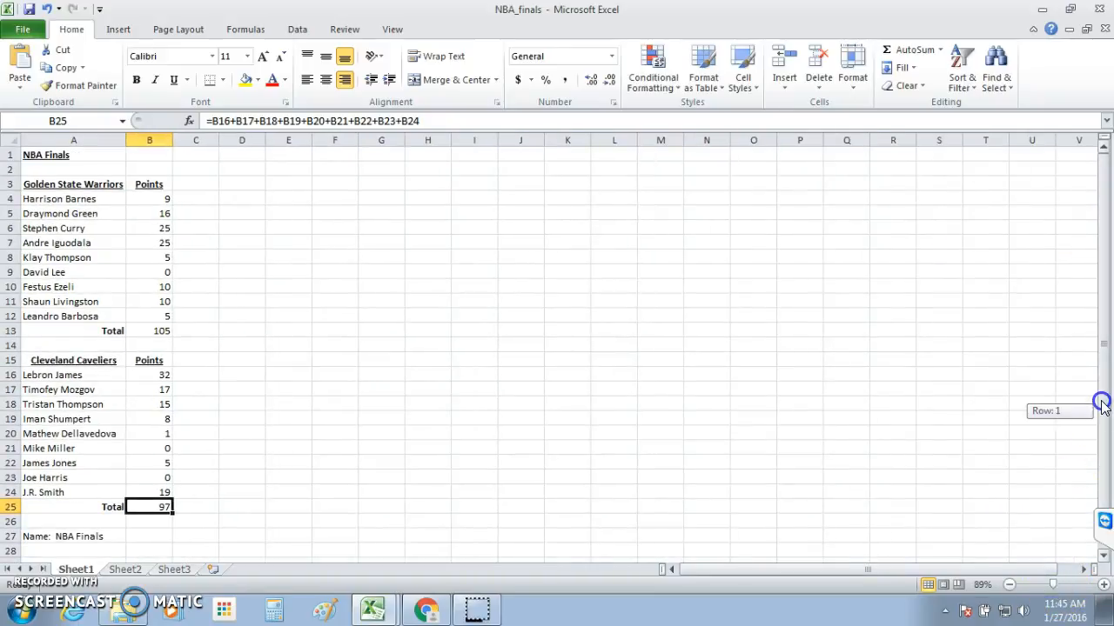
left_click_drag(1107, 415, 1103, 431)
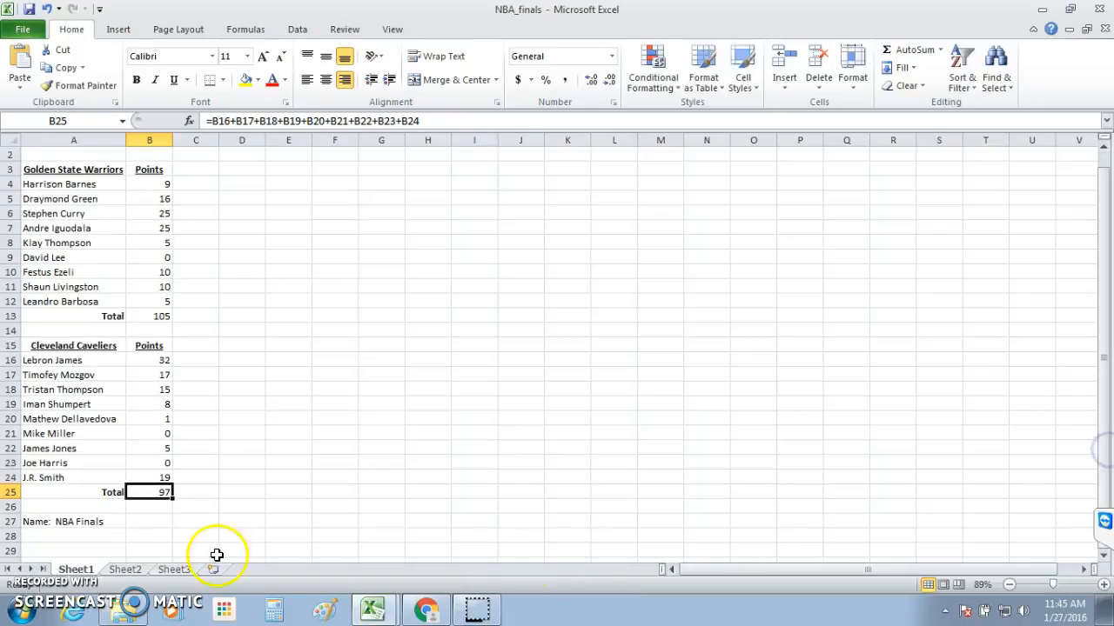
Bold the "Name: NBA Finals" label in A27 and set its font size to 24
left_click(40, 522)
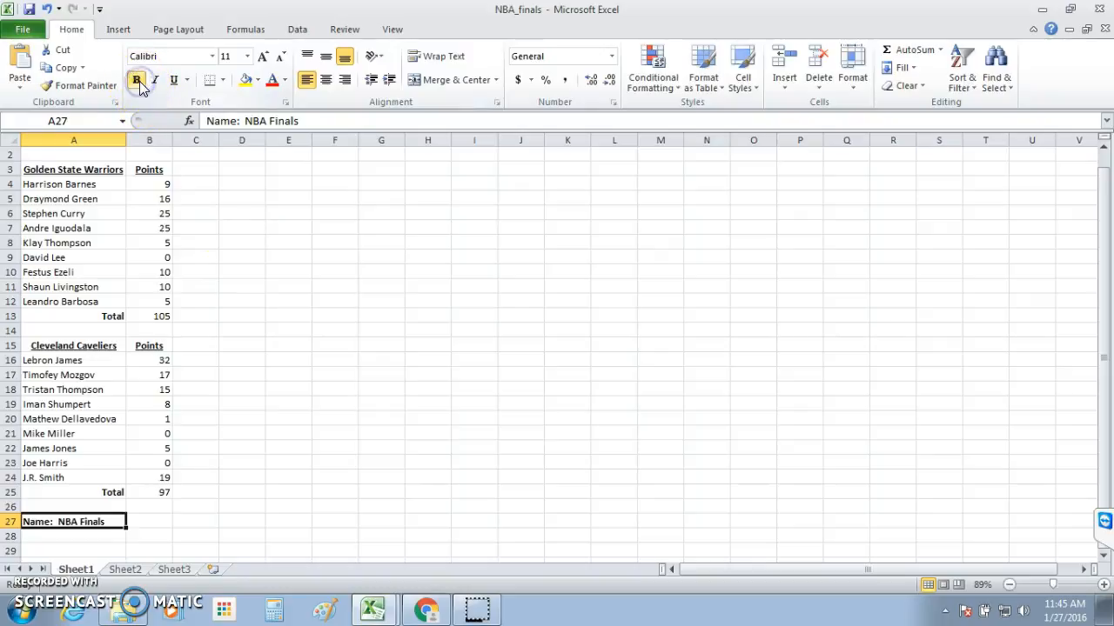
left_click(247, 57)
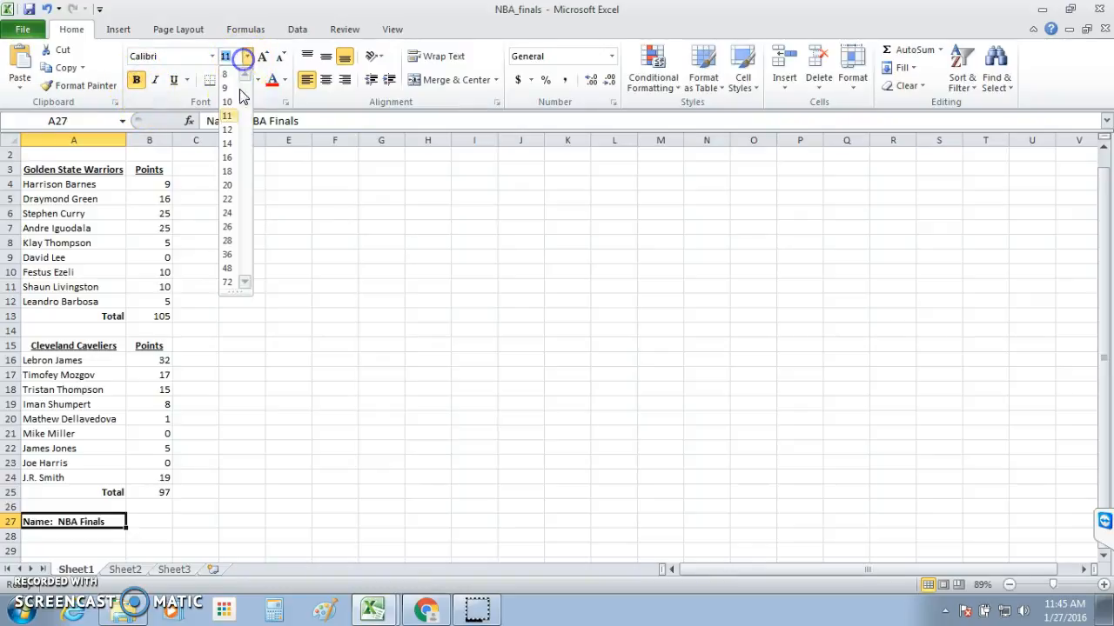
left_click(228, 213)
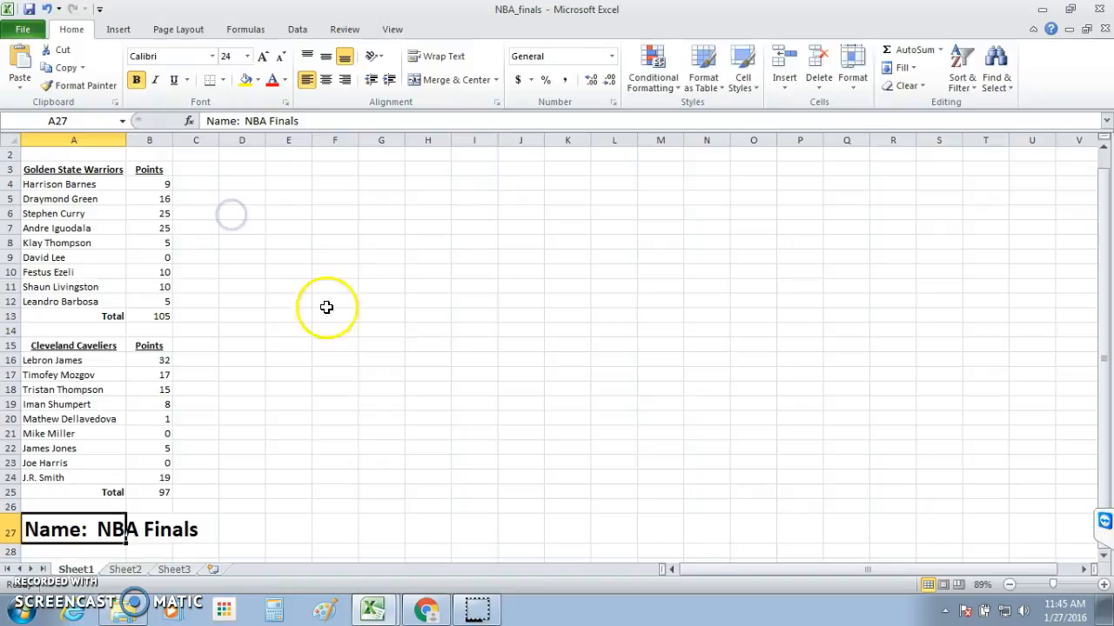
left_click(310, 305)
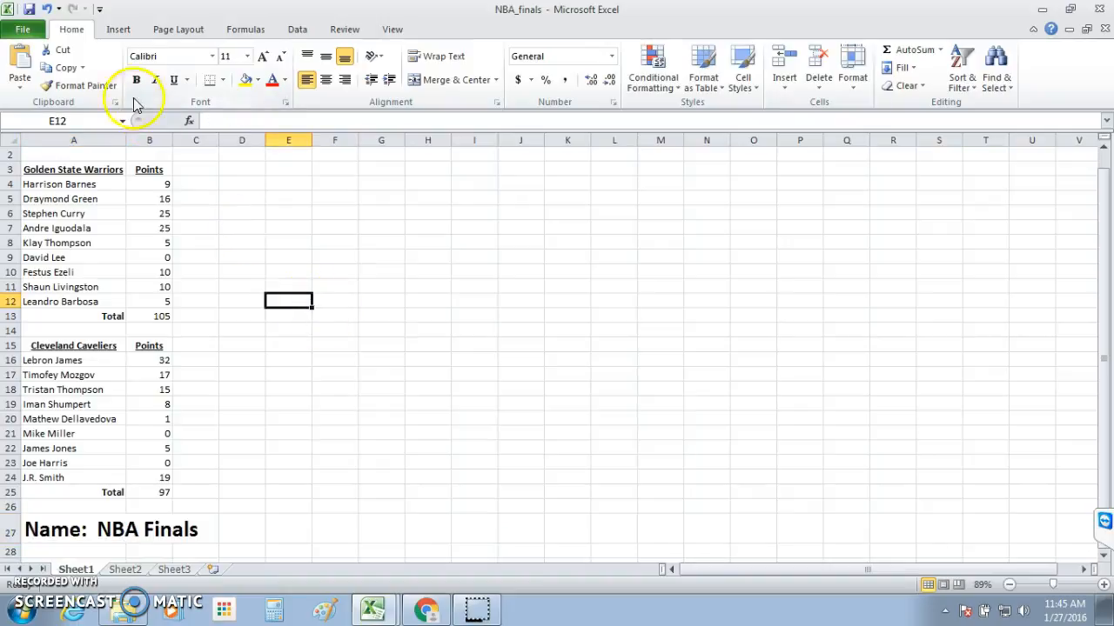
Save a copy of the workbook as NBA_finals, in Excel Workbook format, in the teacher's 2016 folder on the personal faculty network drive
left_click(21, 33)
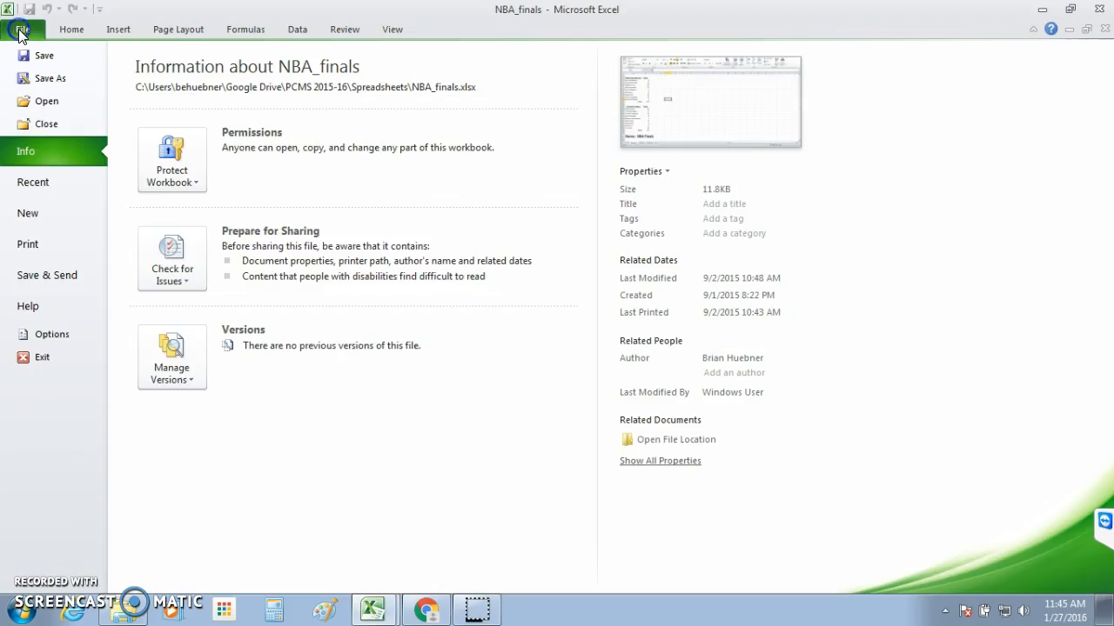
left_click(44, 78)
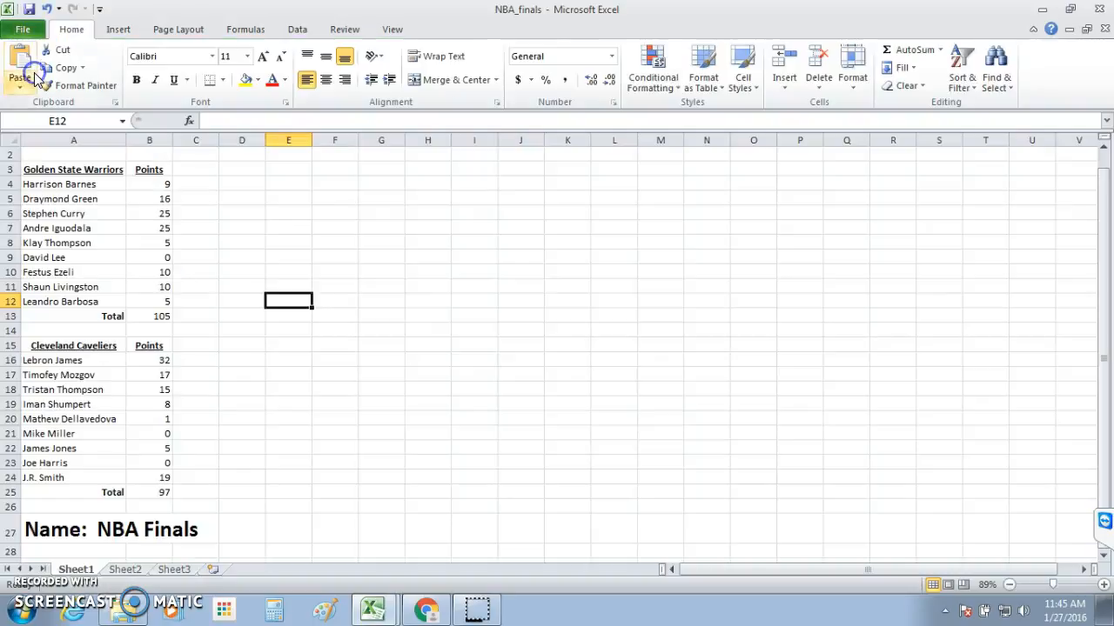
left_click_drag(100, 168, 95, 209)
left_click(71, 191)
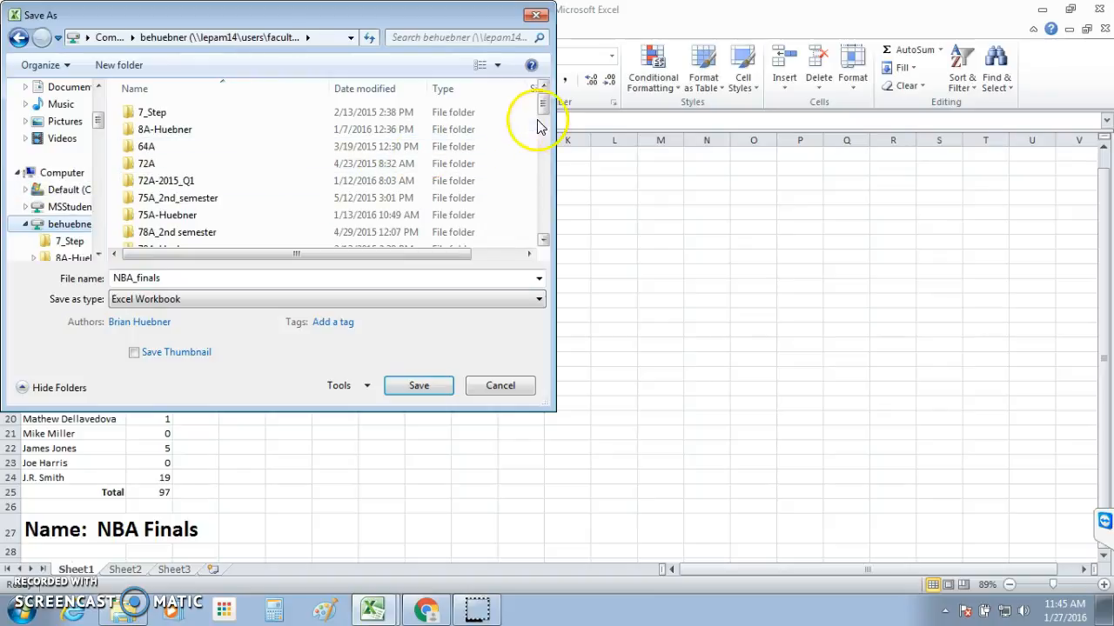
left_click_drag(541, 104, 547, 190)
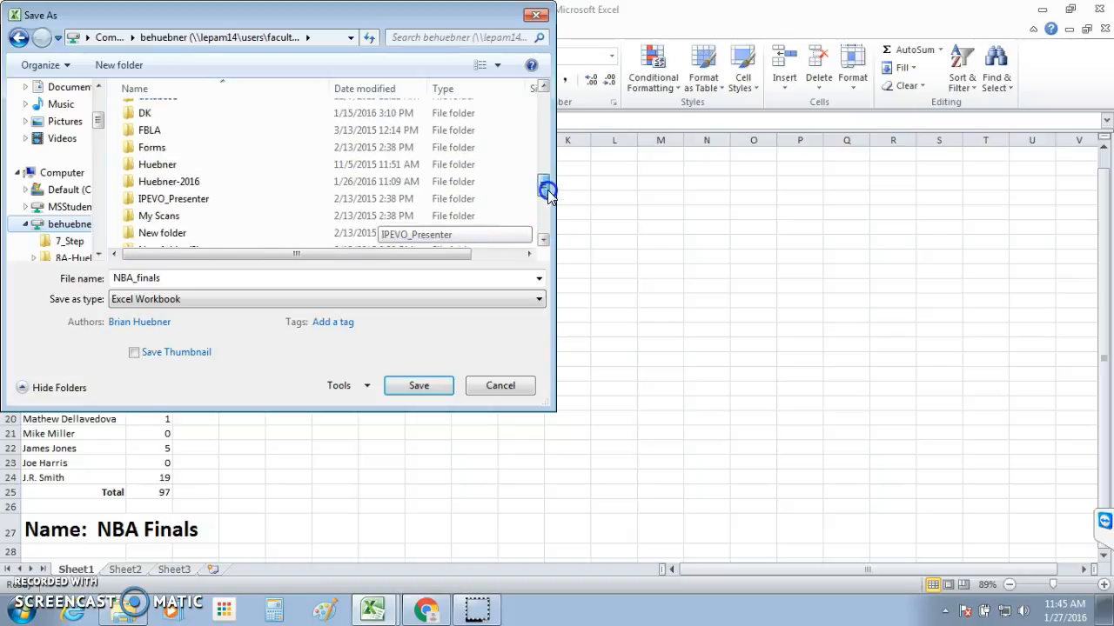
double_click(171, 188)
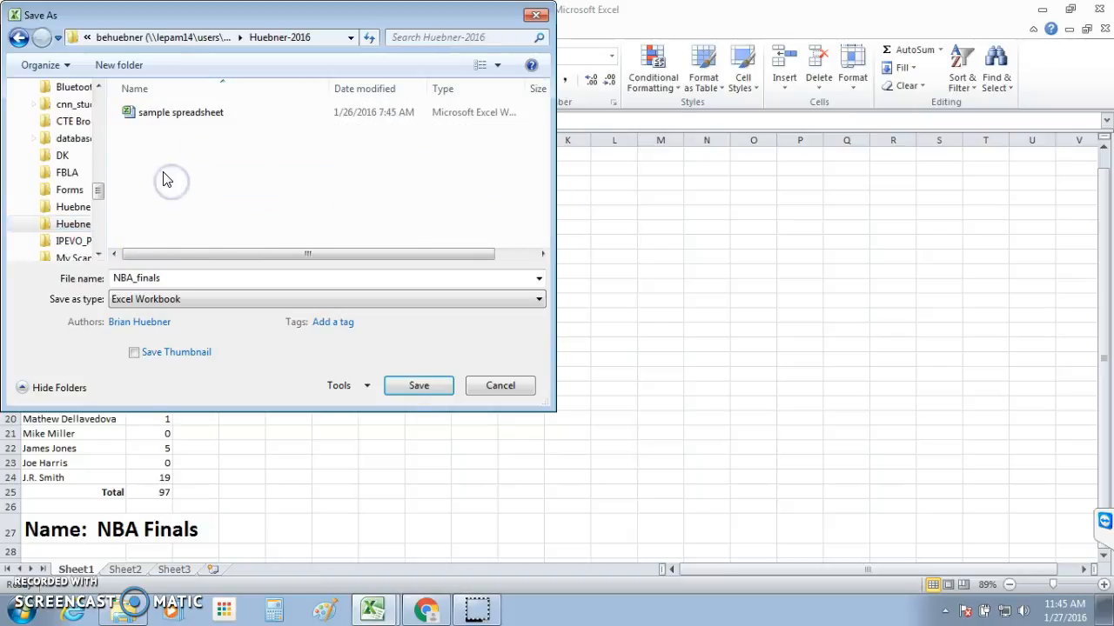
left_click(416, 384)
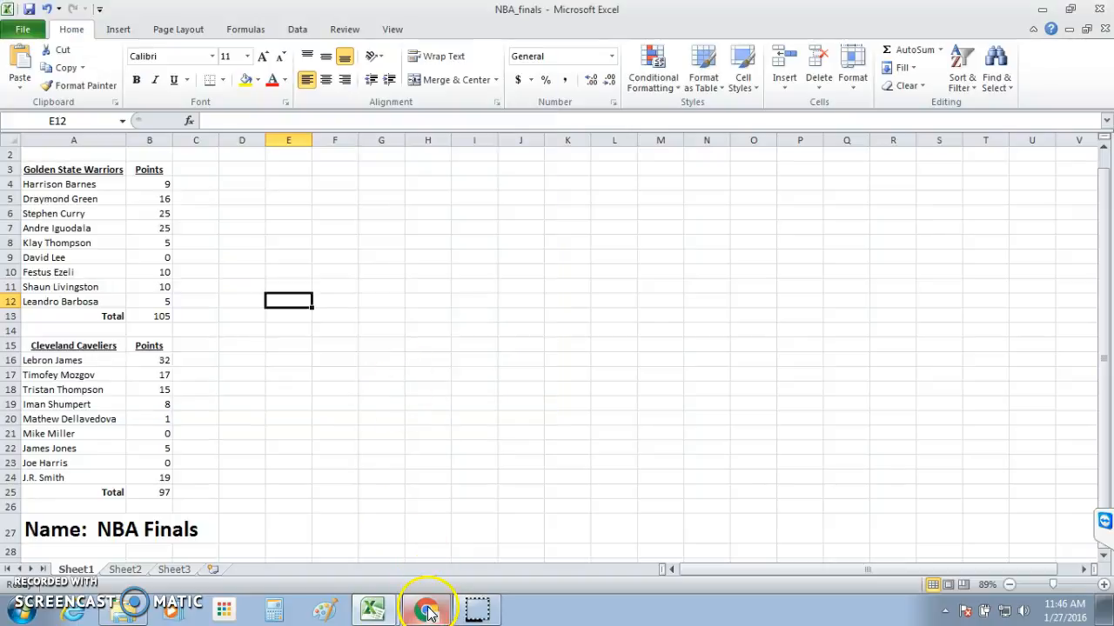
Switch to Chrome and start a file upload submission for the "Submit NBA Finals SS" assignment
mouse_move(423, 598)
left_click(419, 576)
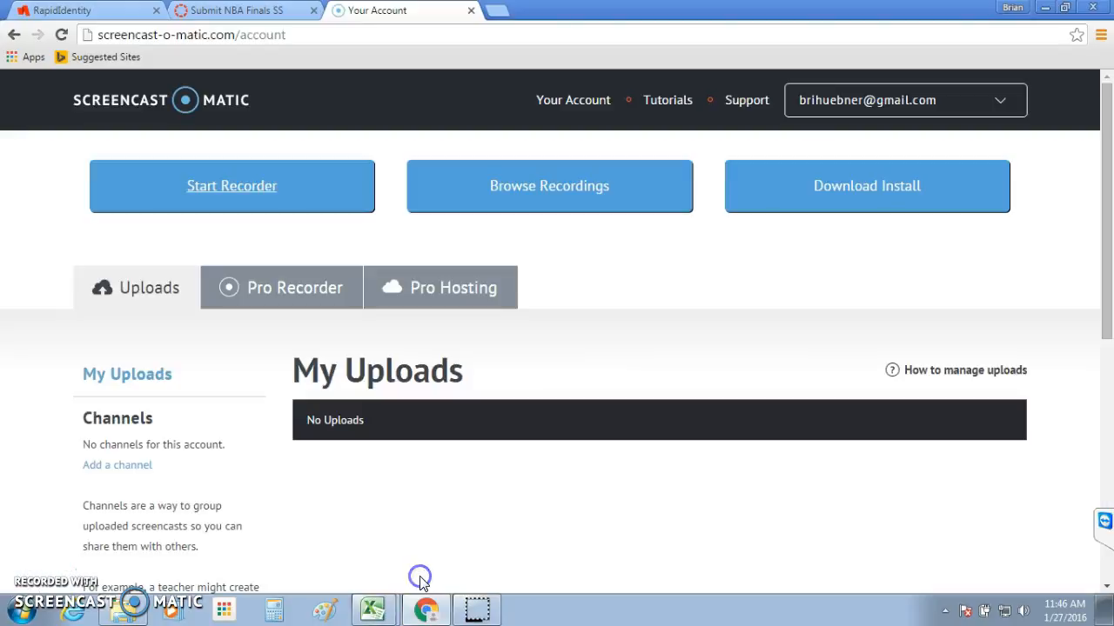
left_click(230, 11)
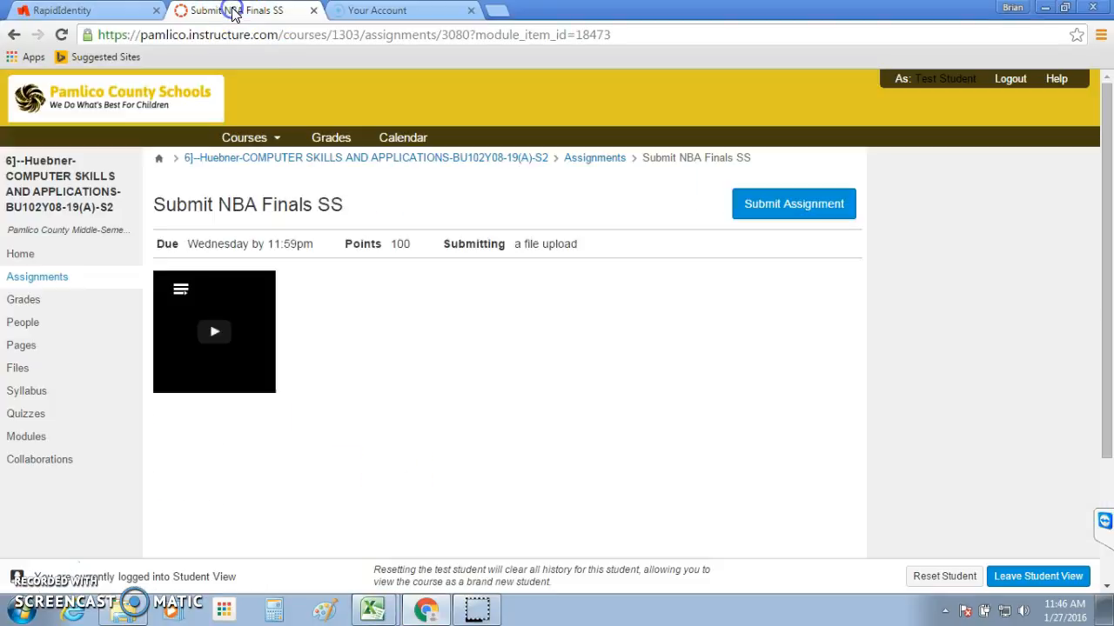
left_click(777, 208)
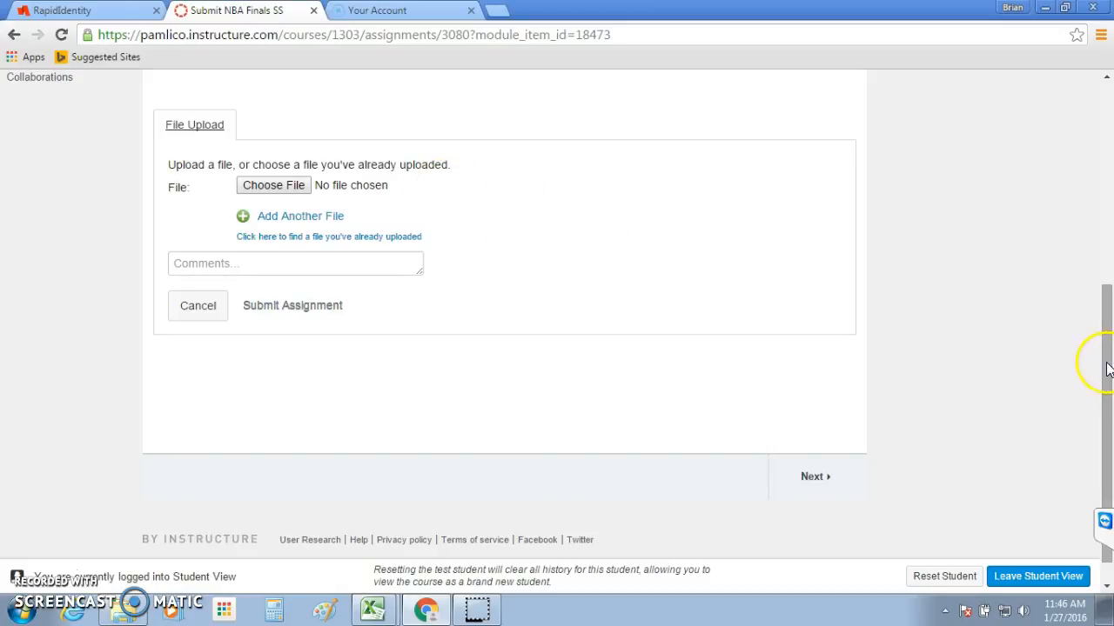
left_click_drag(1105, 360, 1105, 333)
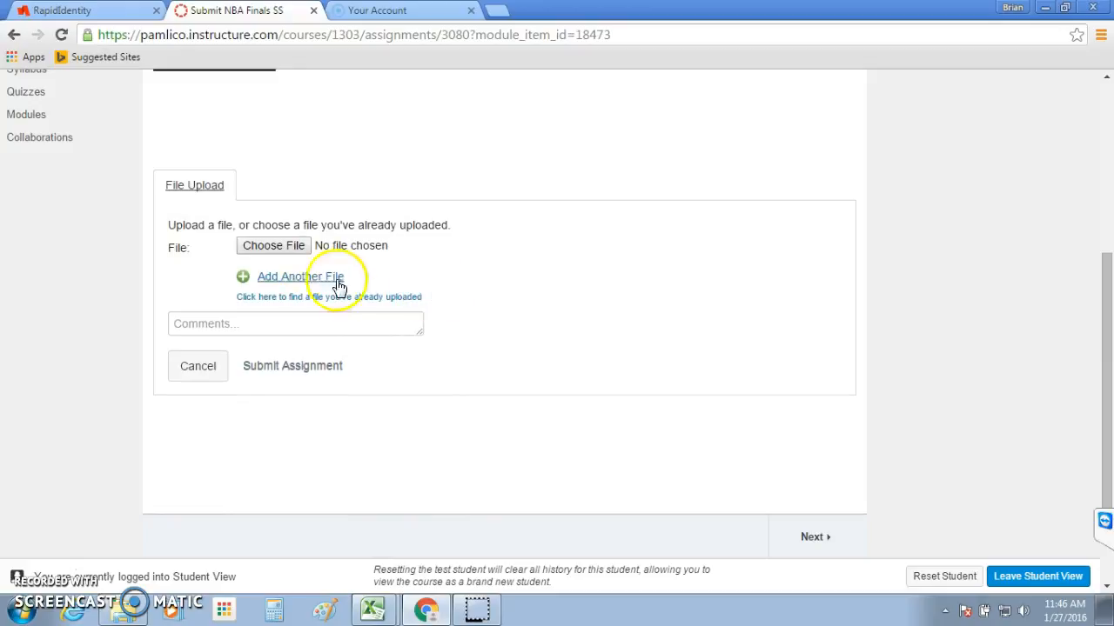
Attach NBA_finals from the teacher's 2016 folder on the personal faculty network drive and submit the assignment
left_click(278, 248)
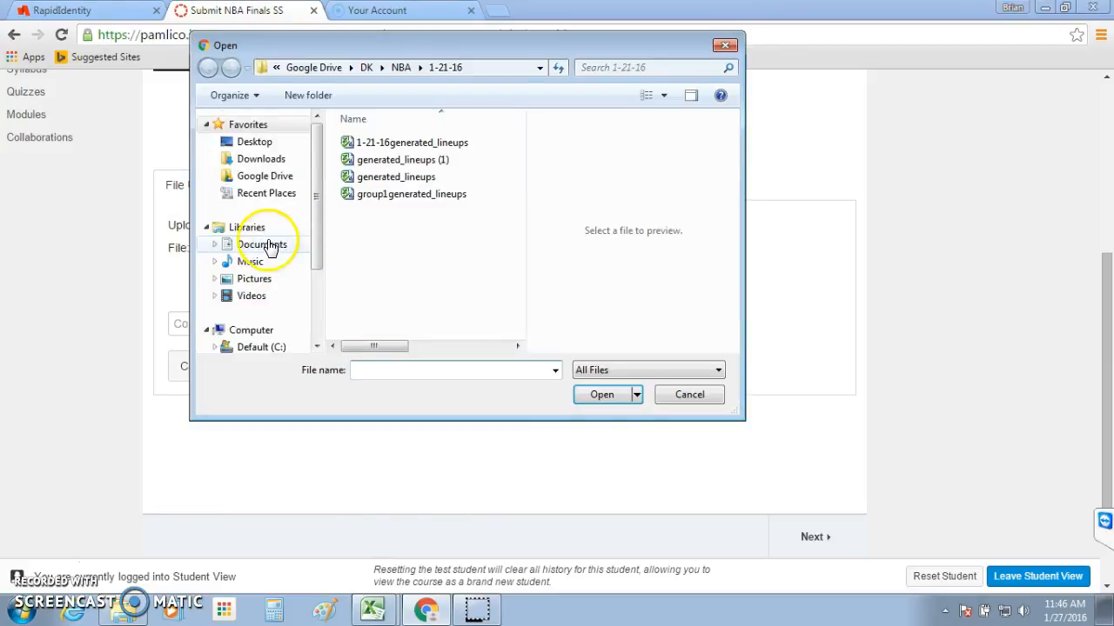
left_click_drag(316, 251, 279, 256)
left_click(267, 288)
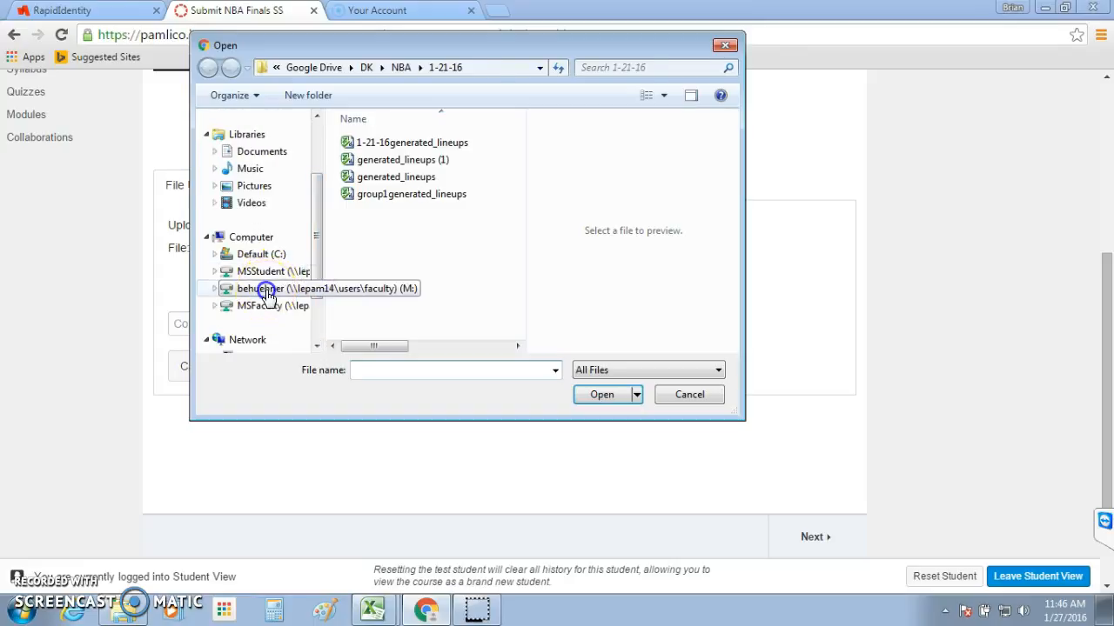
left_click_drag(518, 143, 517, 223)
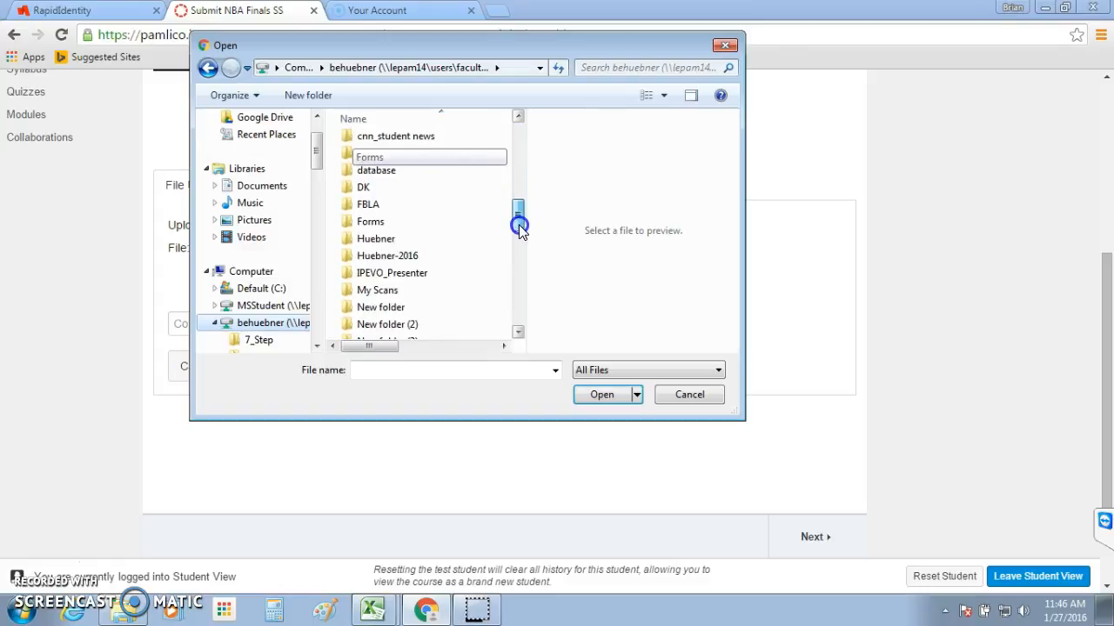
left_click(377, 257)
double_click(377, 257)
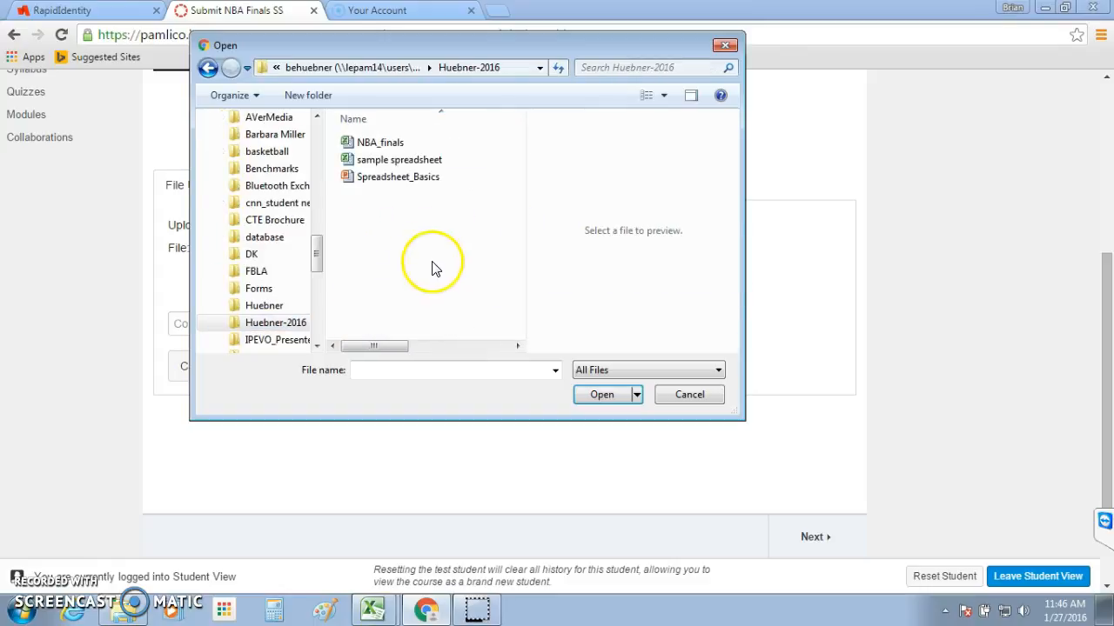
double_click(370, 146)
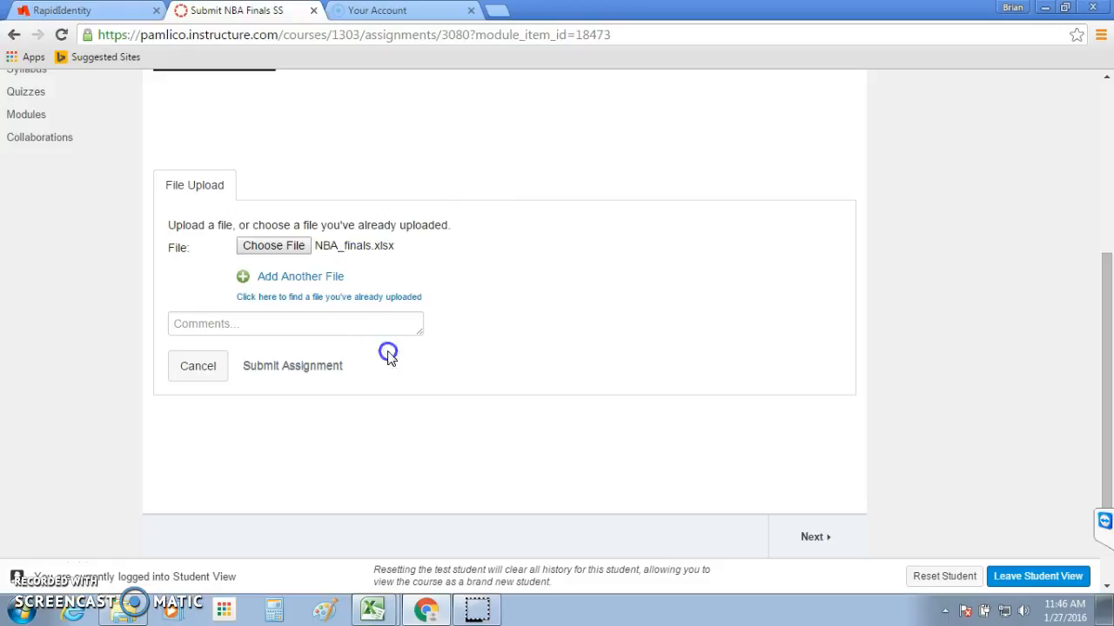
left_click(290, 370)
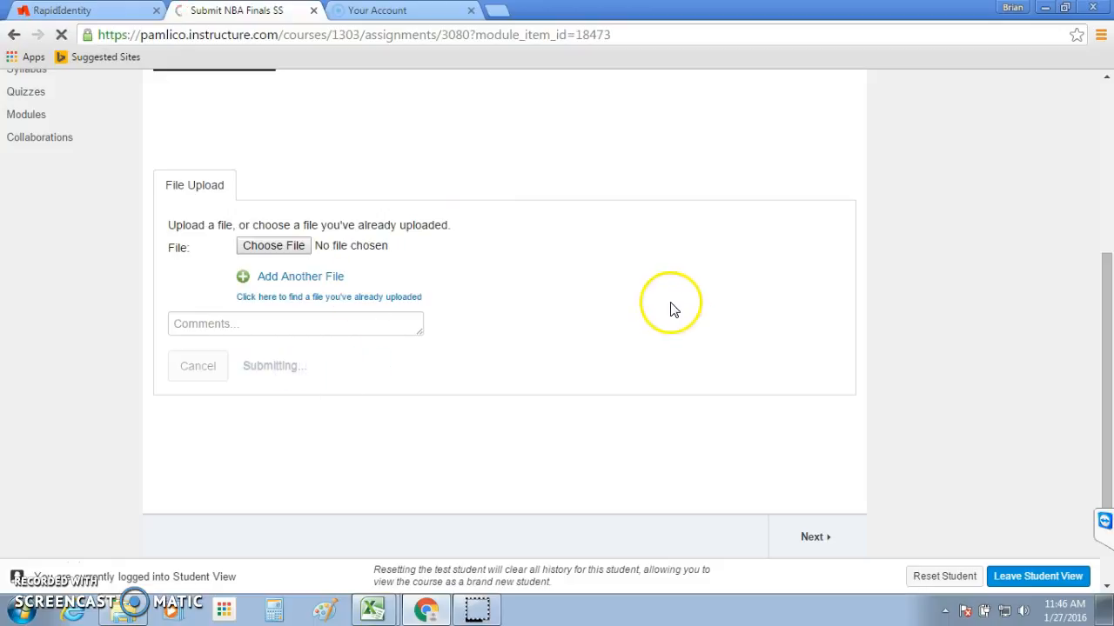